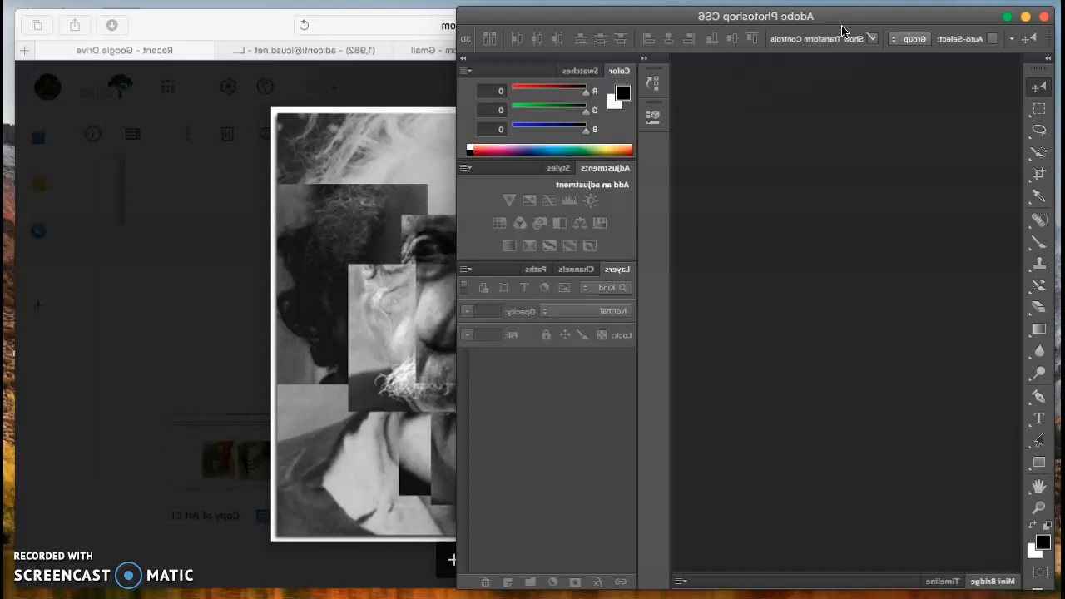
Step: Bring the Drive preview of einstein-composite-portrait.jpg forward and narrow the Safari window beside Photoshop
mouse_move(842, 27)
mouse_down()
mouse_move(858, 22)
mouse_move(843, 27)
mouse_up()
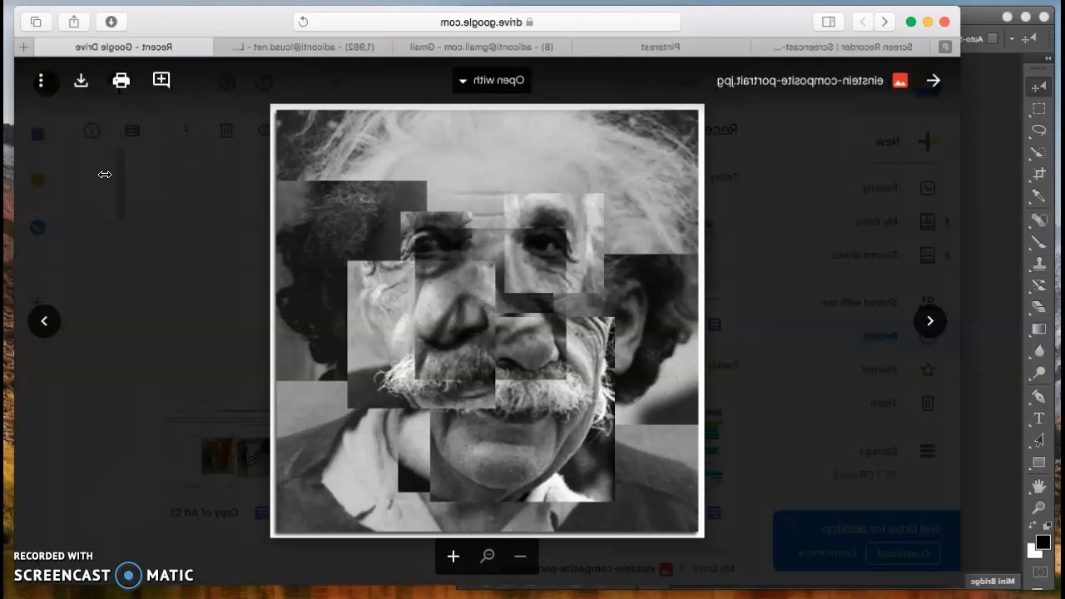
drag(104, 174, 87, 150)
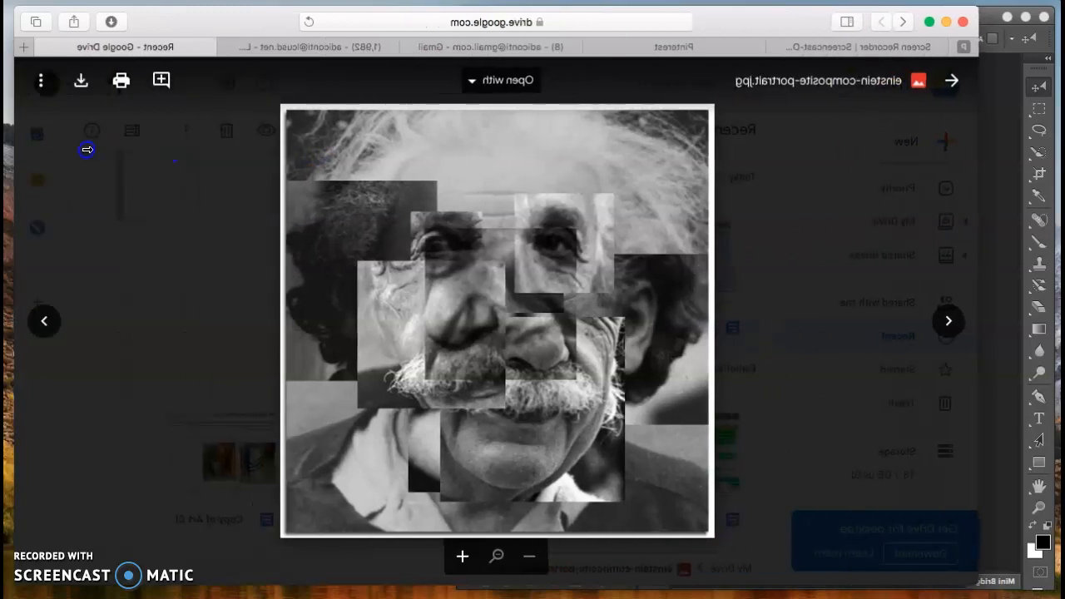
drag(866, 26, 857, 26)
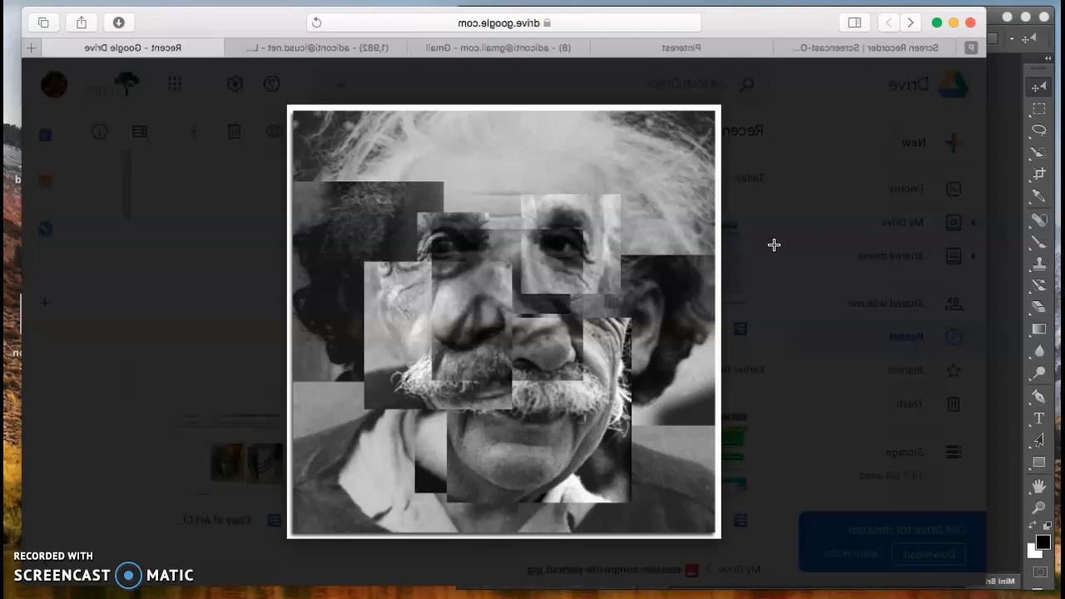
click(802, 226)
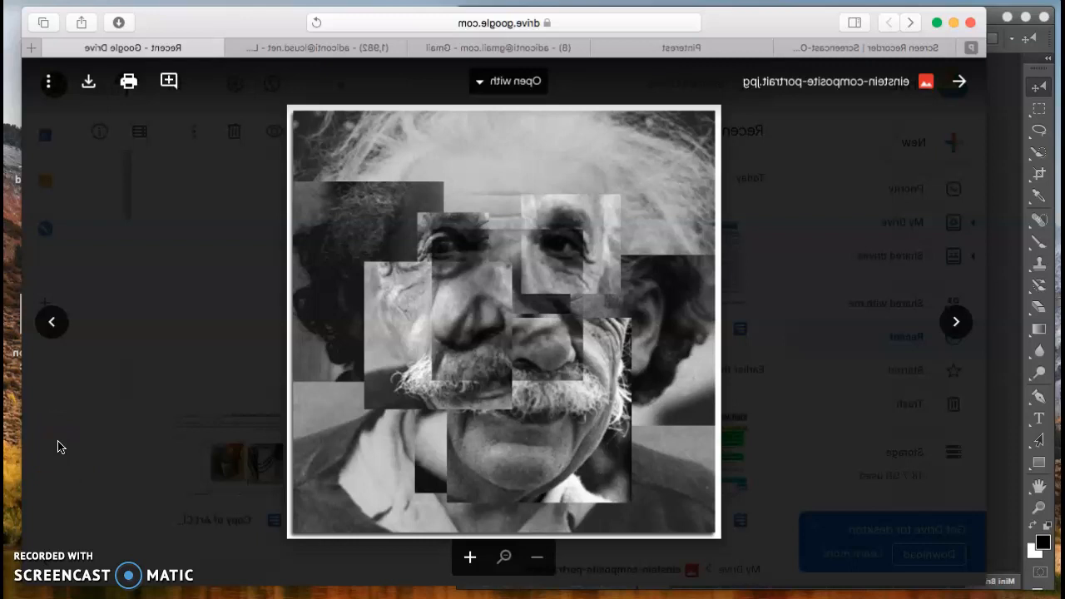
drag(77, 260, 499, 285)
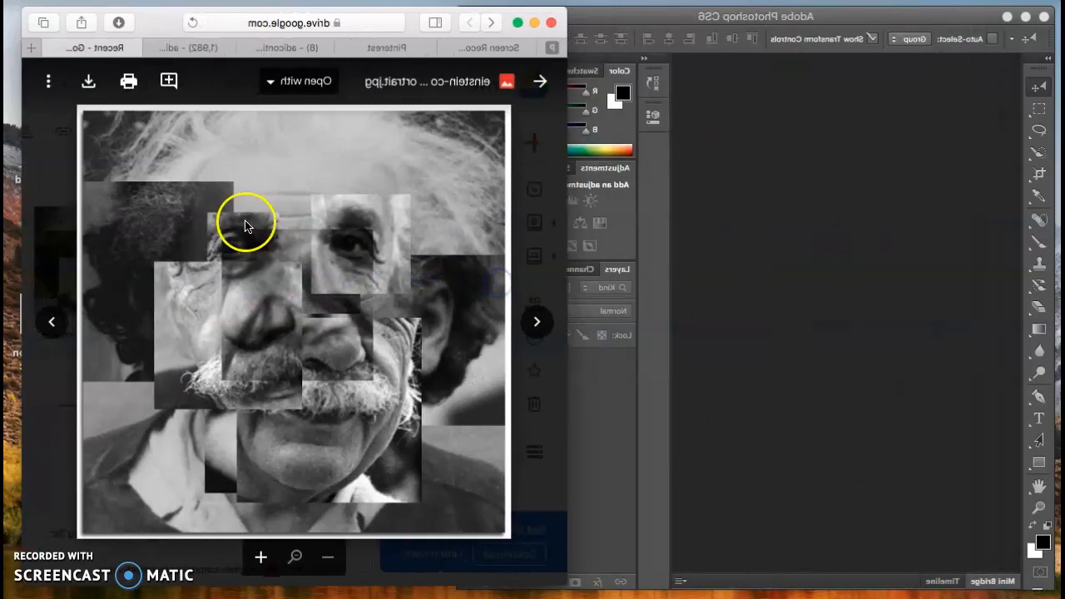
Step: Create a new U.S. Paper Letter document named with the student's name plus 'portrait composite'
click(243, 226)
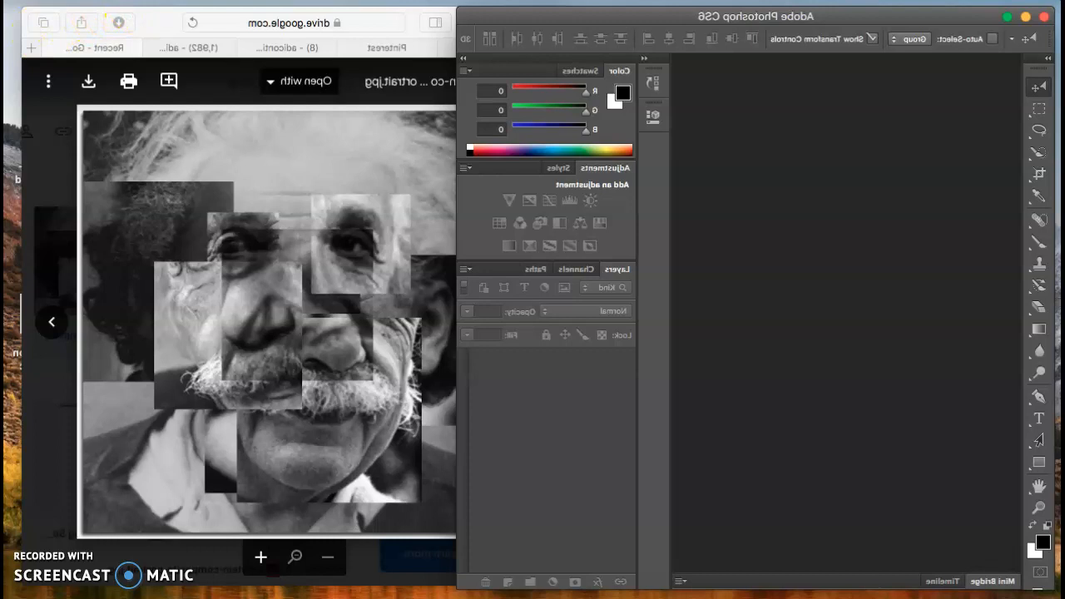
click(133, 2)
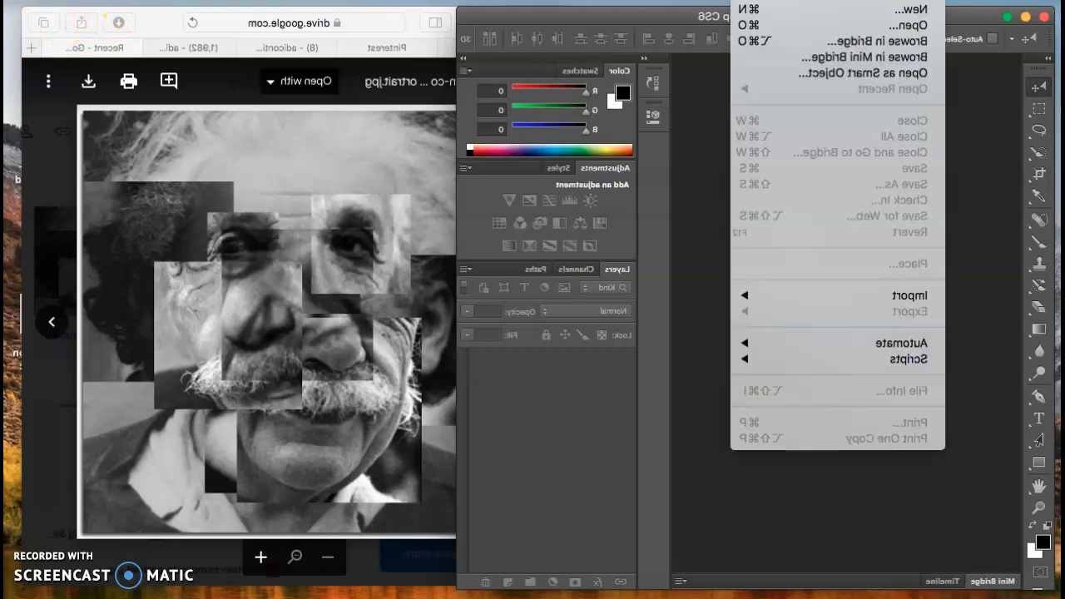
click(137, 14)
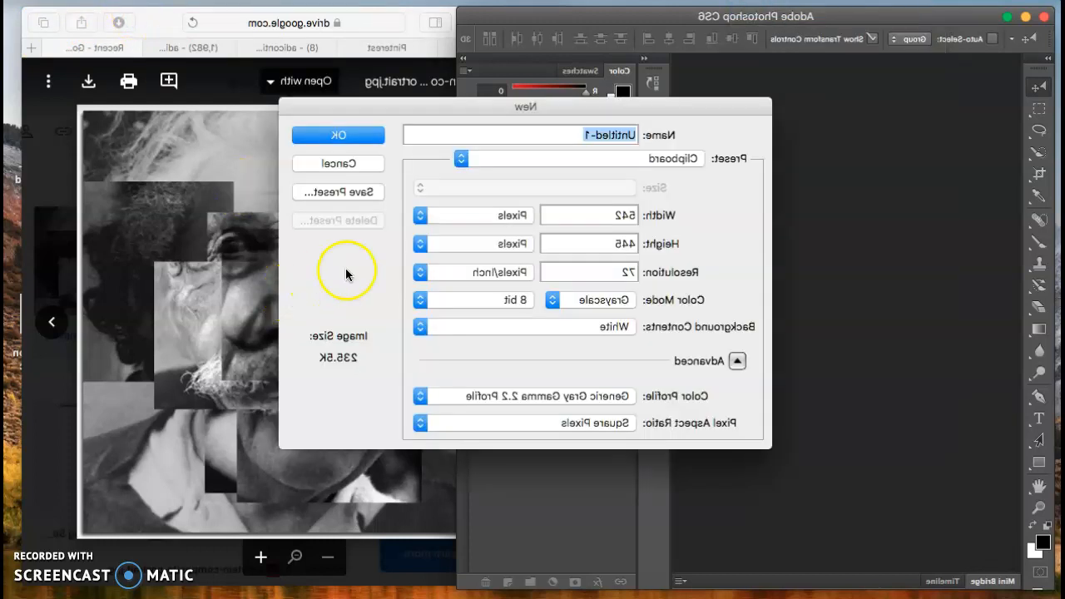
click(542, 160)
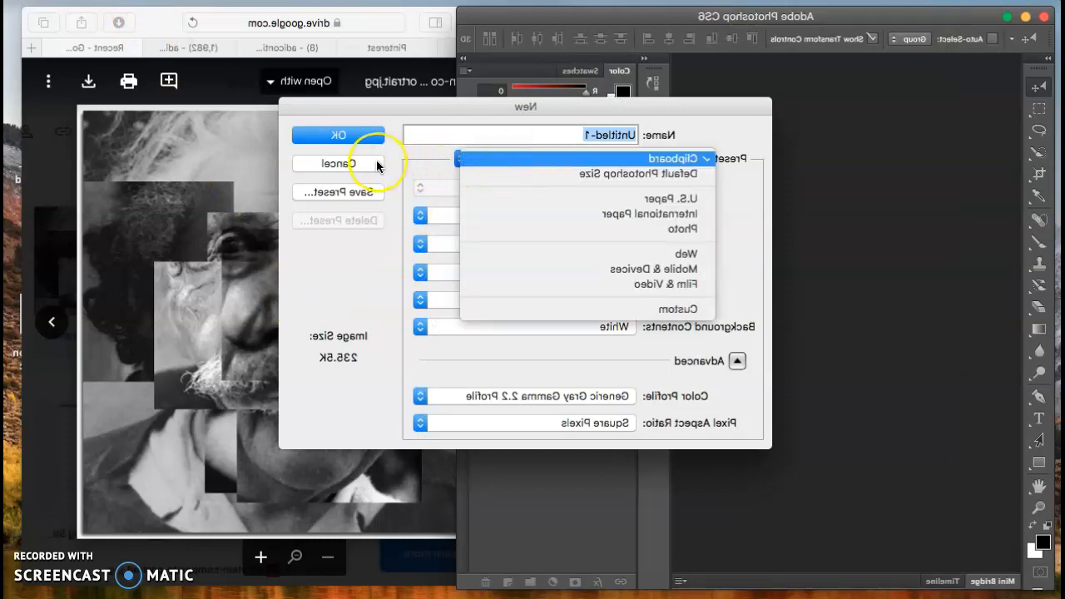
key(Down)
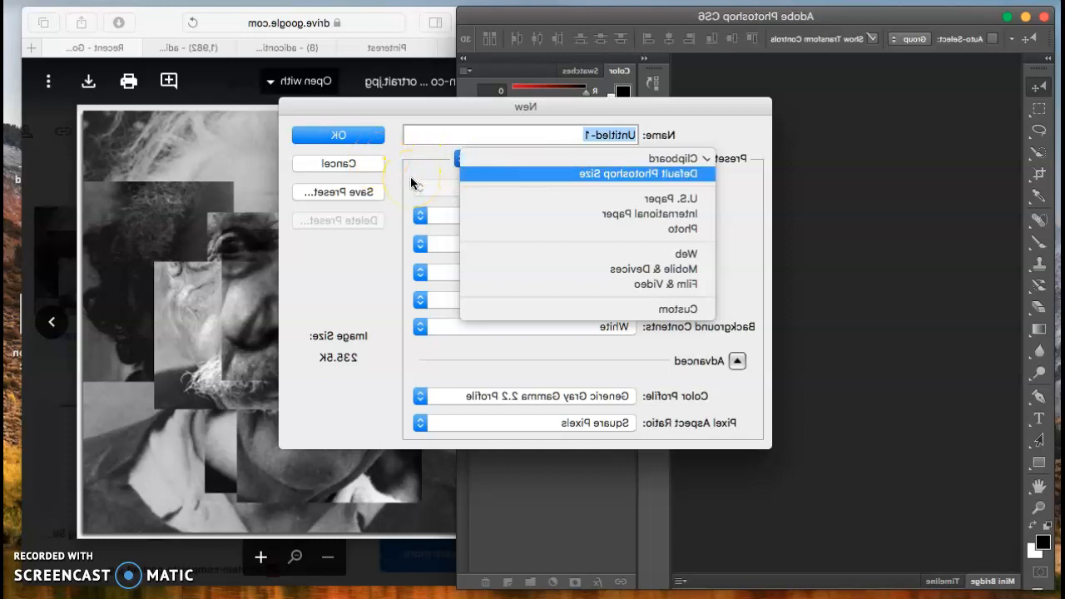
key(Down)
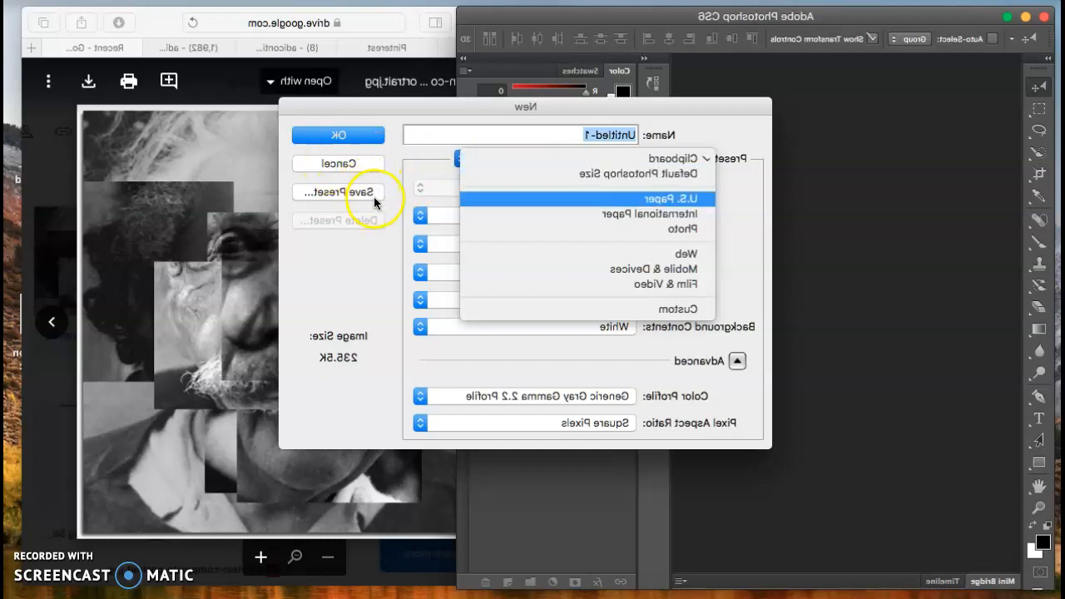
key(Return)
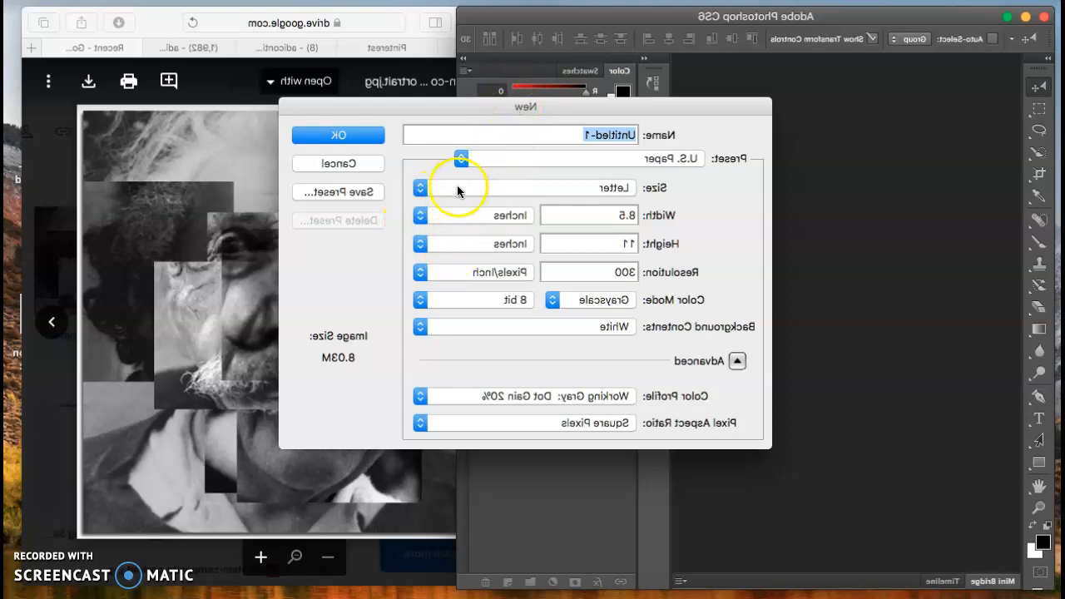
drag(463, 109, 404, 126)
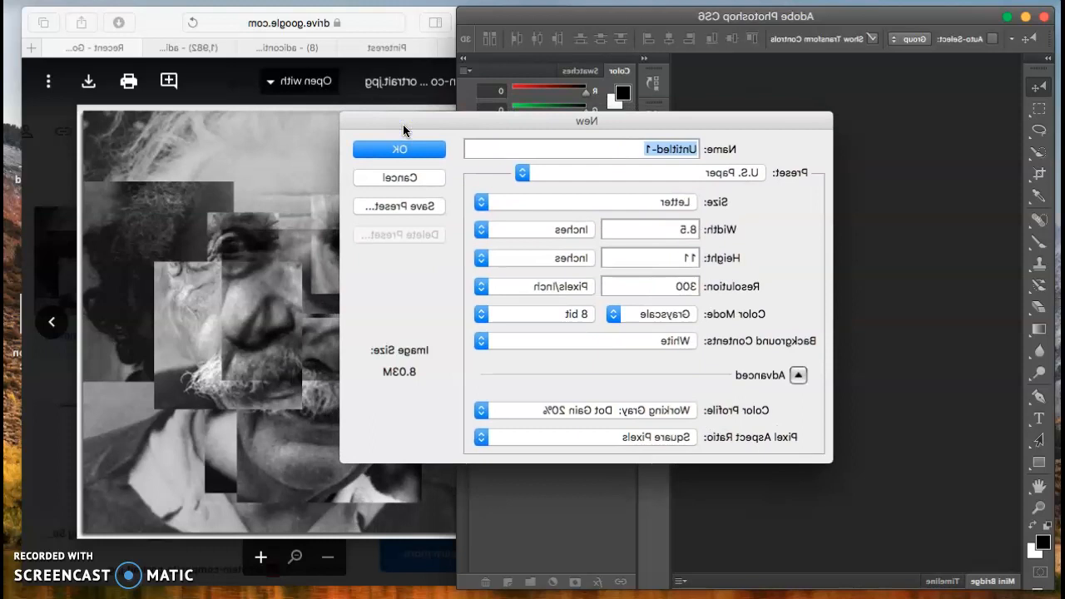
text(brad)
key(BackSpace)
key(BackSpace)
key(BackSpace)
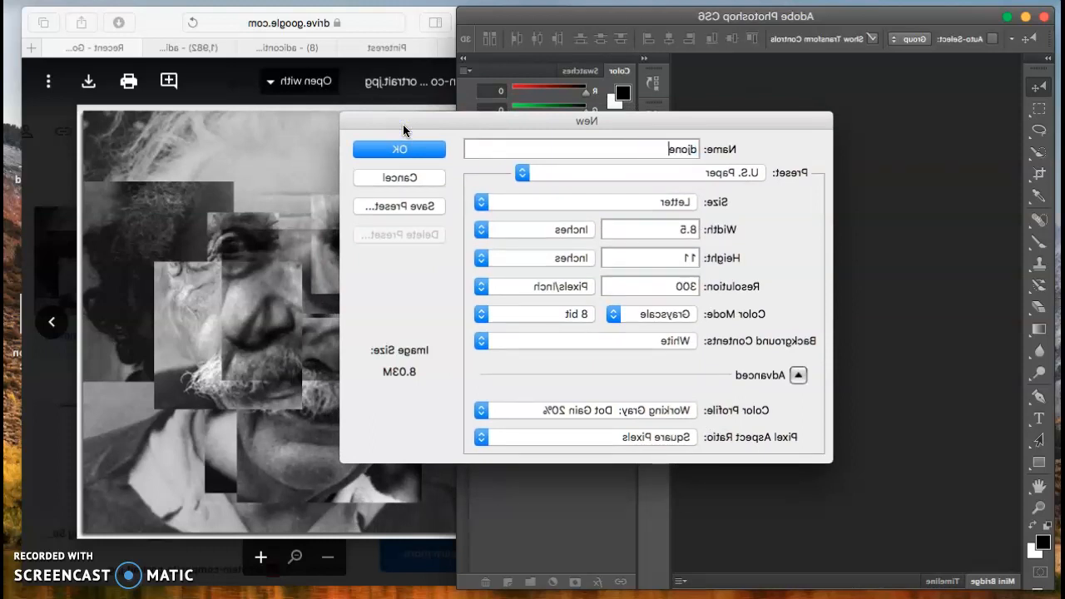
text(_portrait composite)
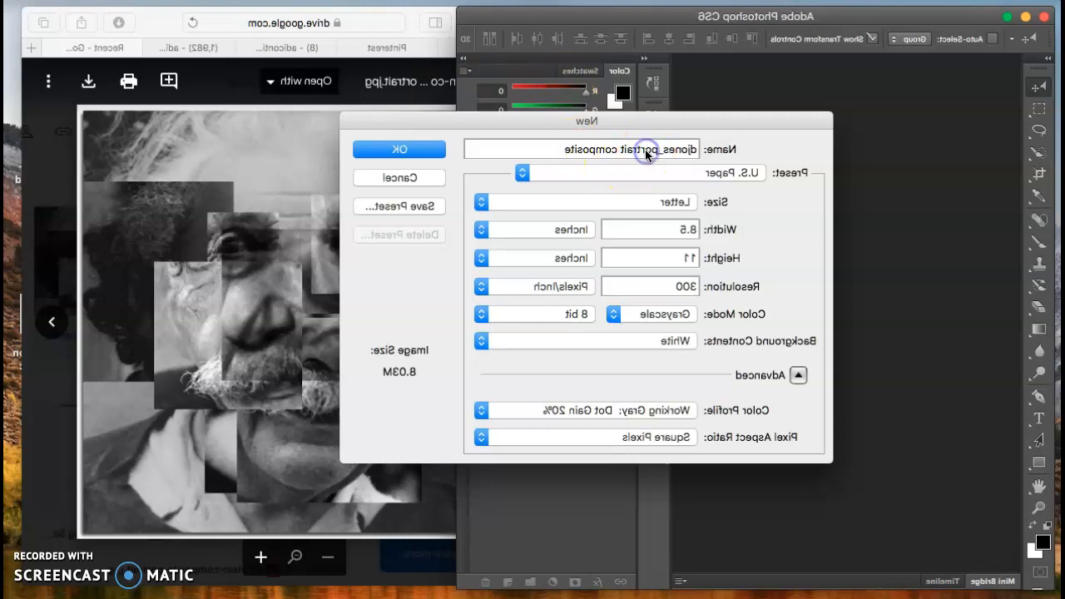
key(Return)
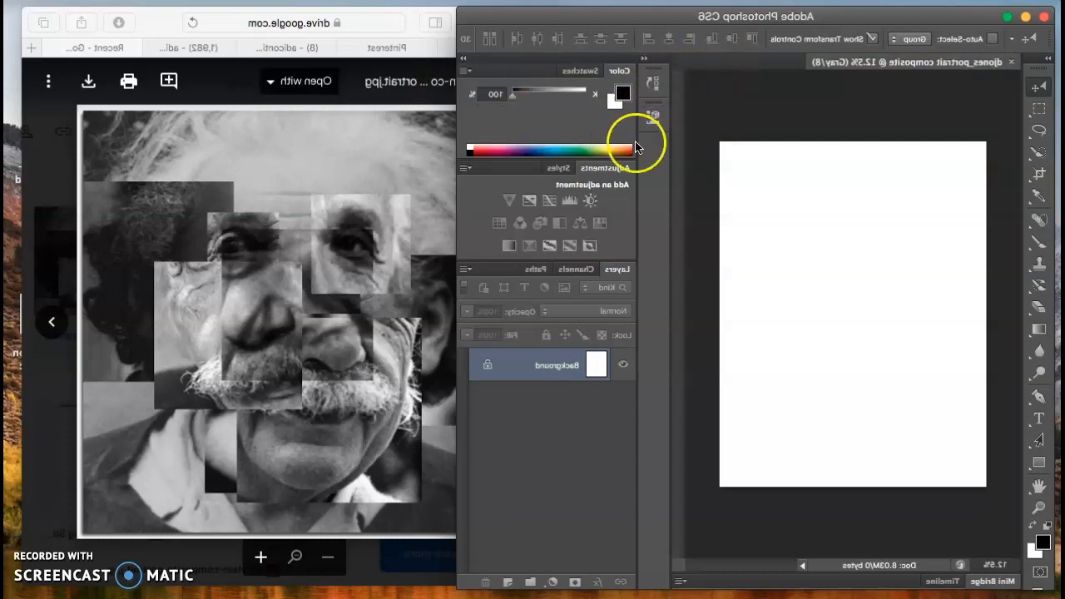
Step: Resize Safari and close the Einstein preview to return to Drive's Recent files list
click(1016, 542)
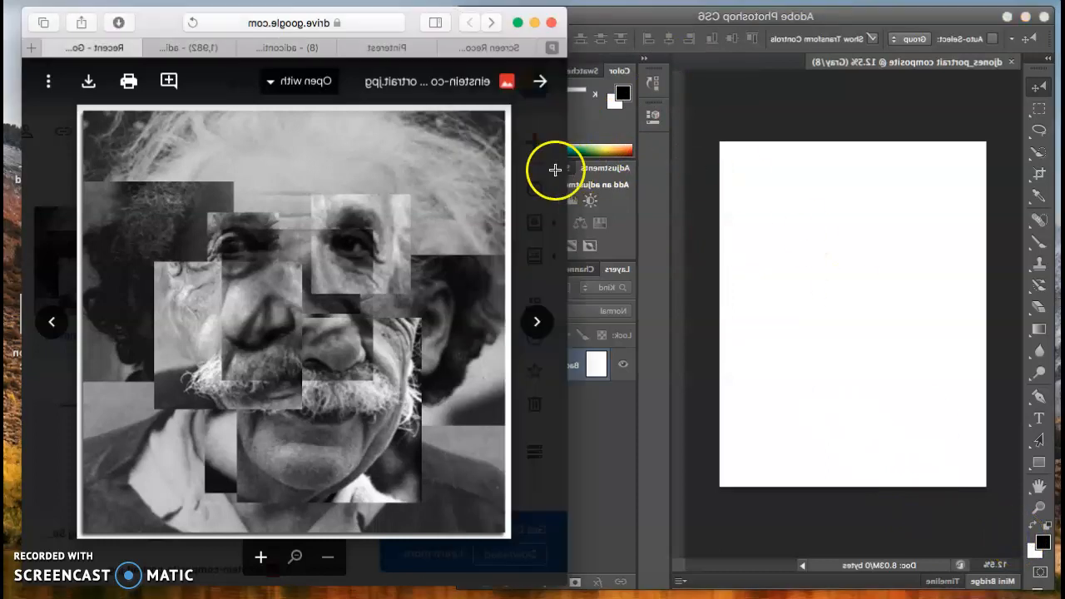
drag(498, 171, 397, 162)
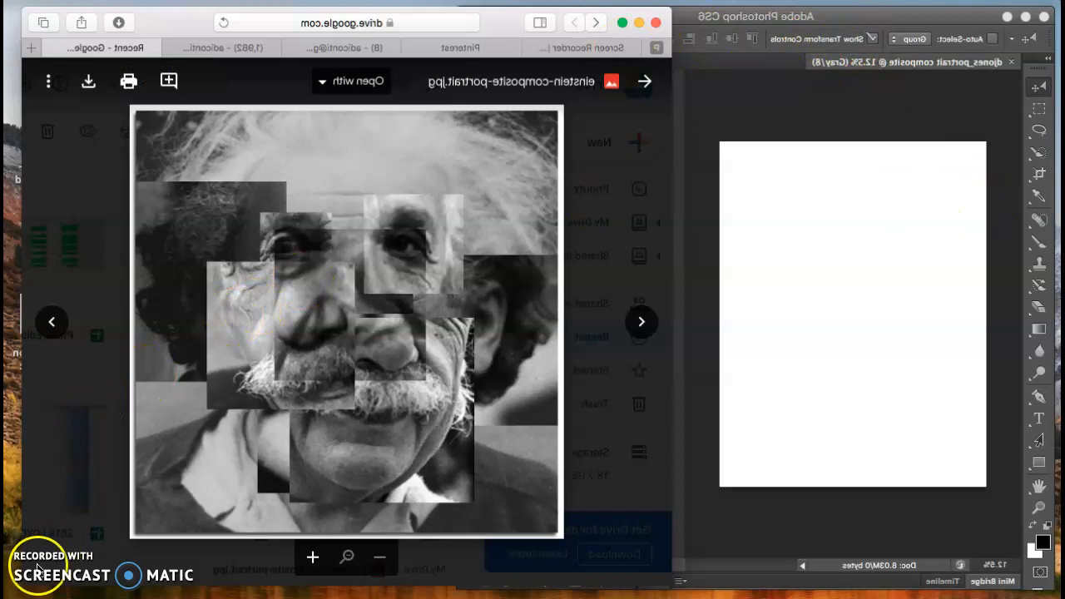
click(936, 44)
click(996, 184)
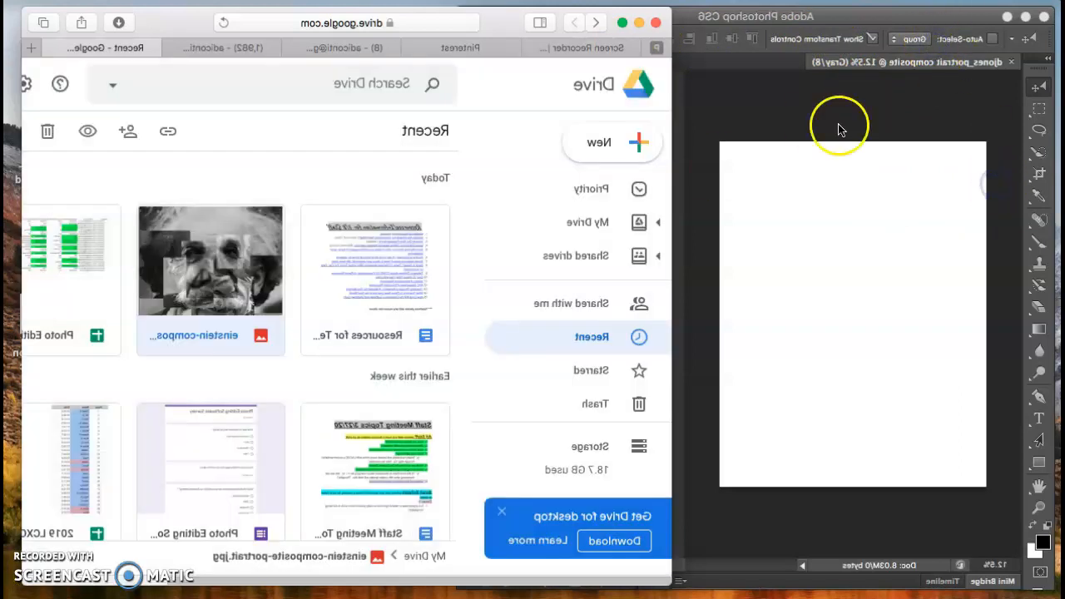
Step: Clear the Drive web address from Safari's address bar
click(742, 80)
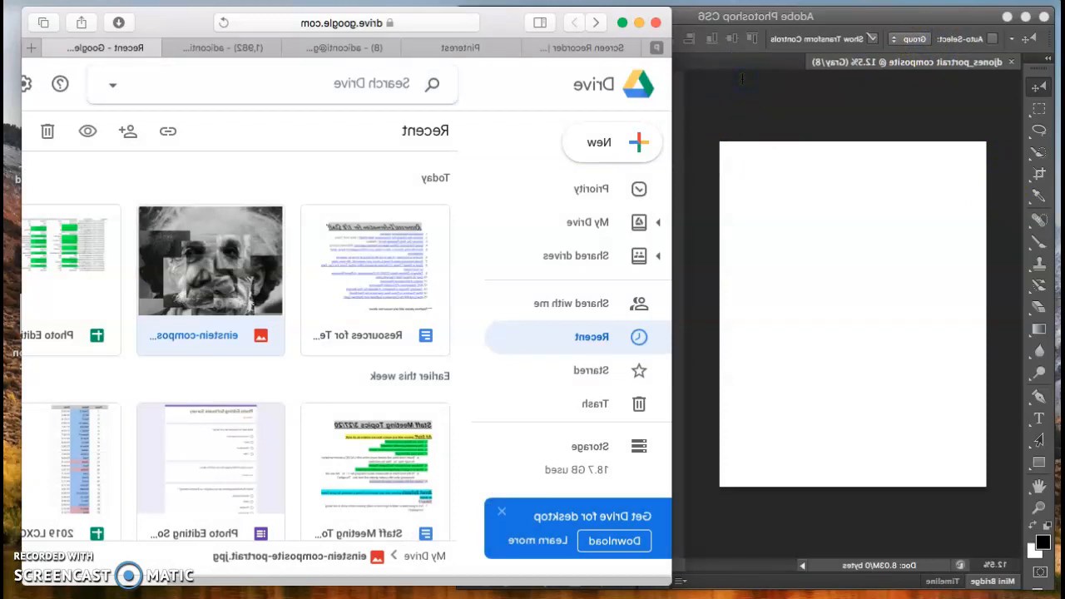
click(761, 25)
key(BackSpace)
Step: Search Google for 'elvis presley' and show the image results
text(goo)
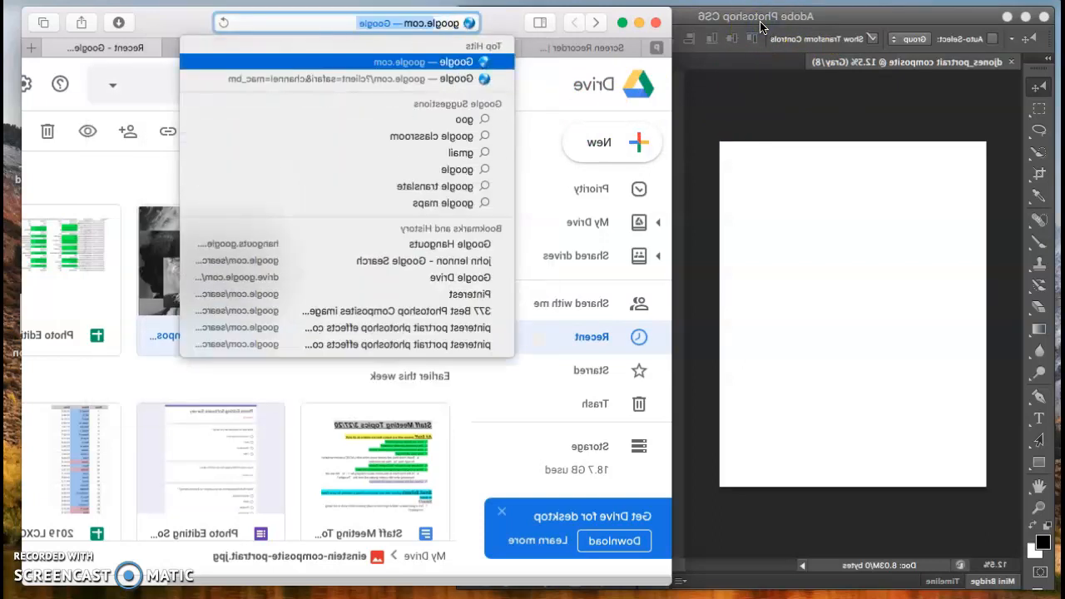
key(Return)
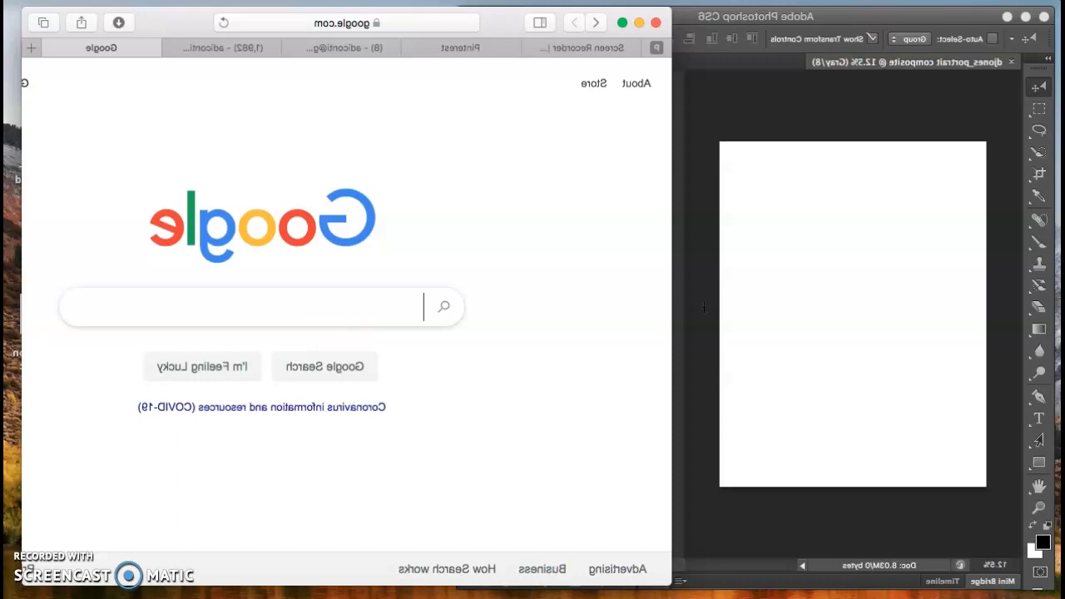
text(lvis)
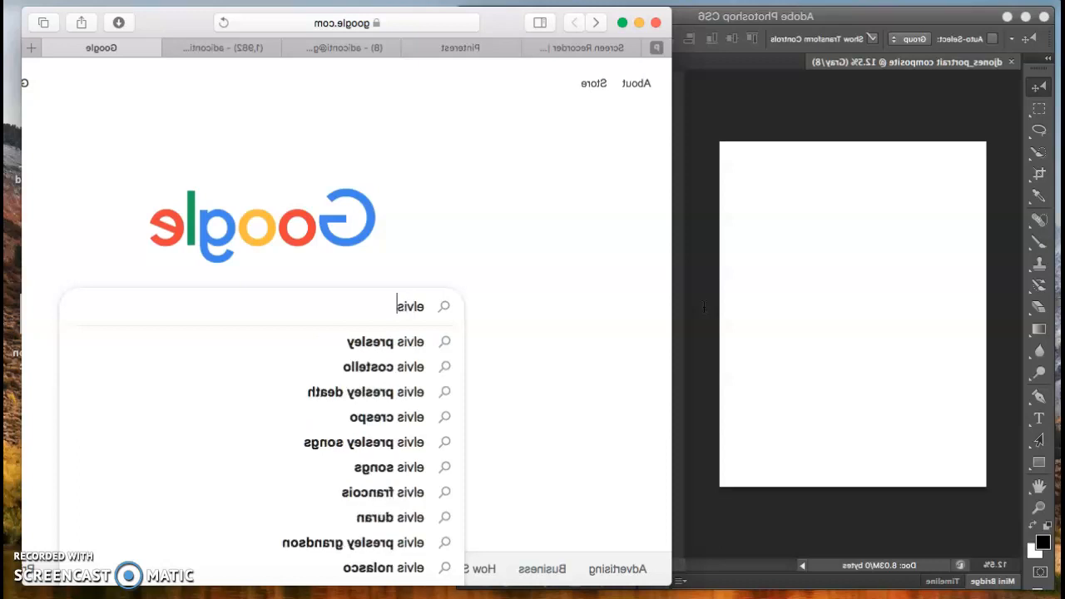
click(682, 345)
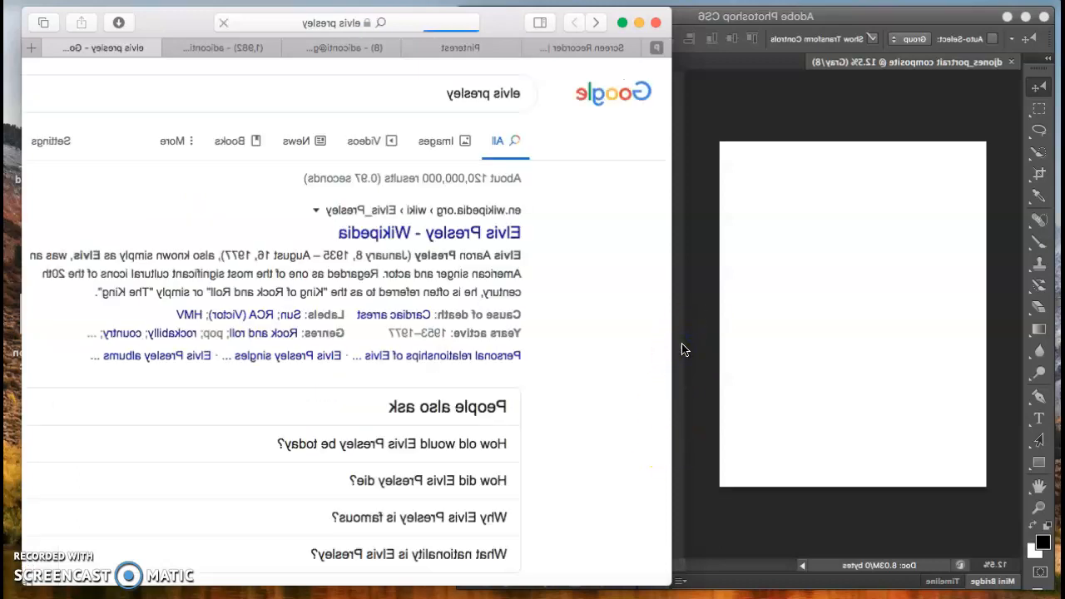
click(611, 138)
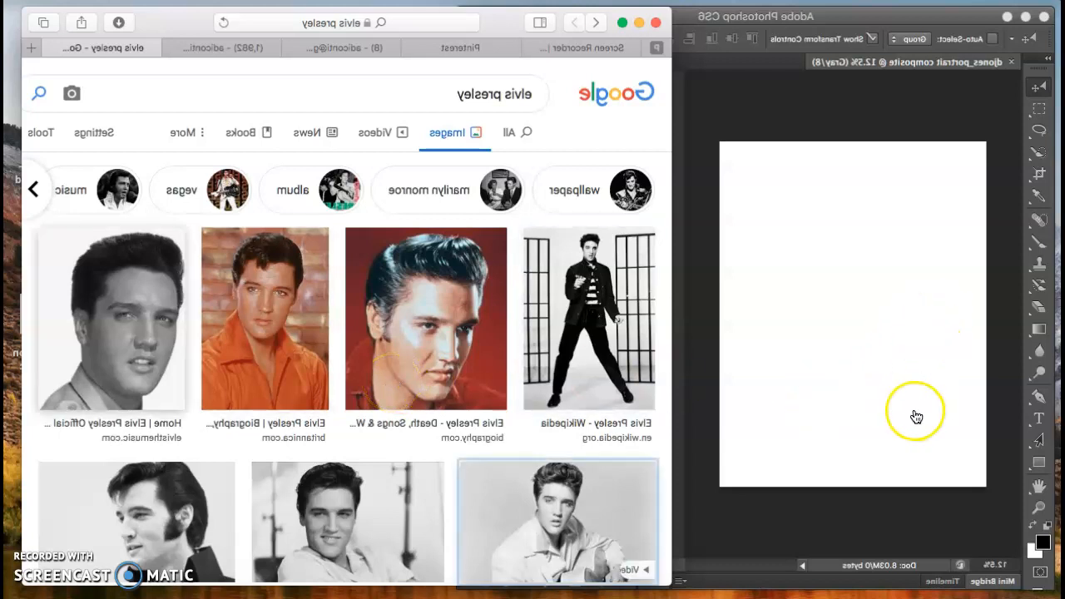
Step: Open the black-and-white 1600 × 900 Elvis portrait and copy the image
key(Right)
key(Right)
key(Right)
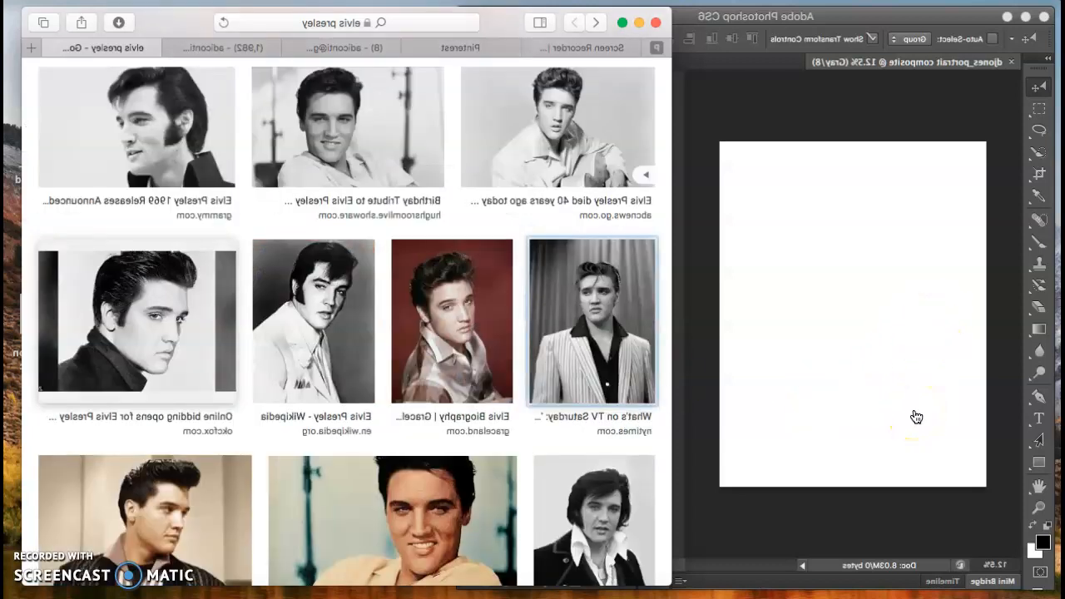
key(Down)
key(Down)
key(Down)
key(Down)
key(Down)
key(Up)
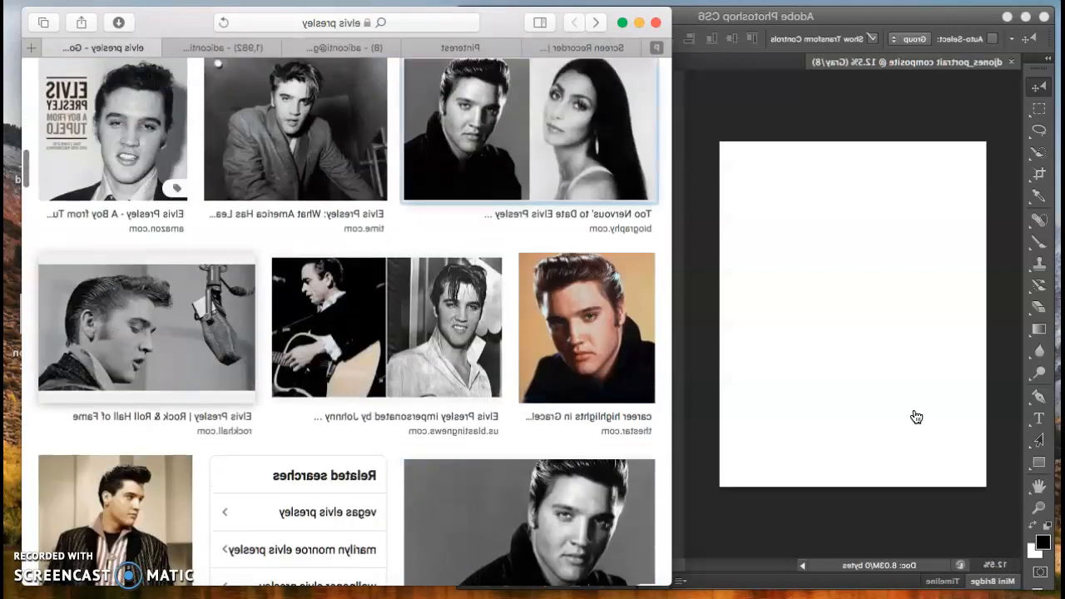
key(Down)
key(Down)
key(Down)
key(Up)
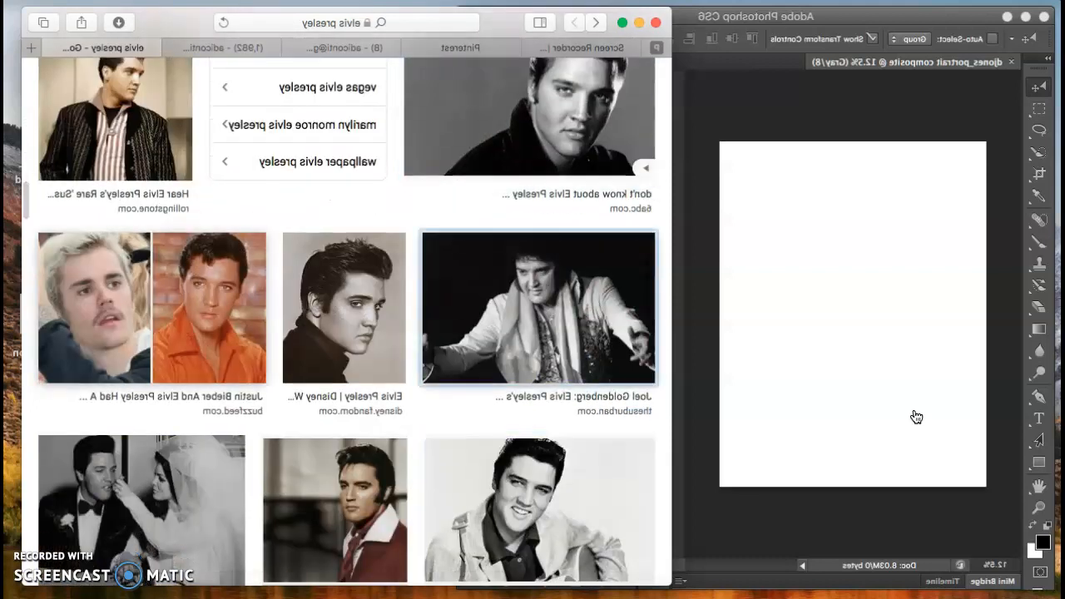
click(523, 89)
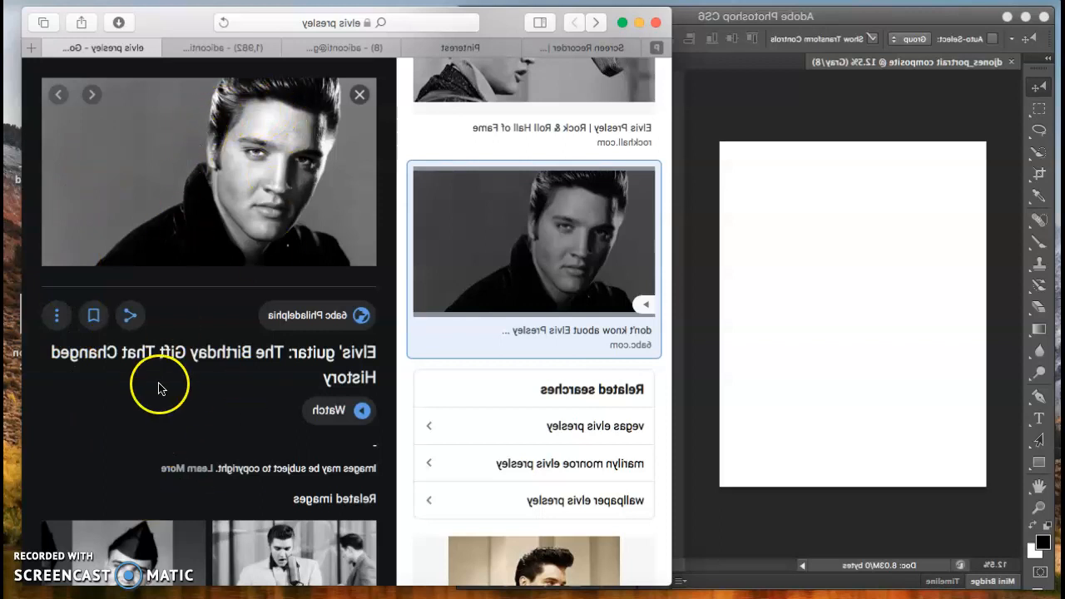
right_click(865, 150)
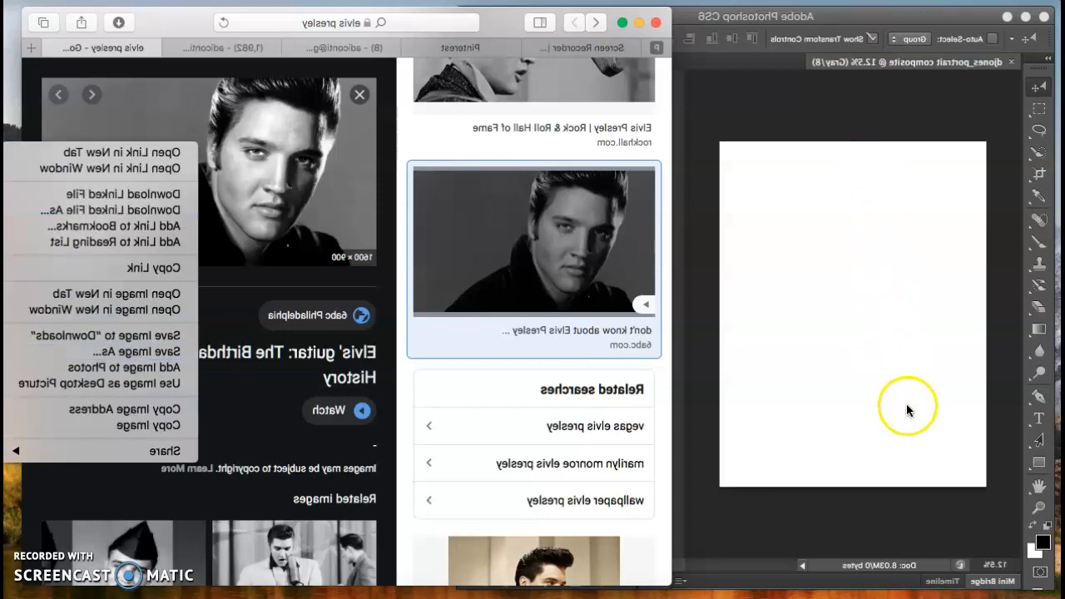
click(902, 433)
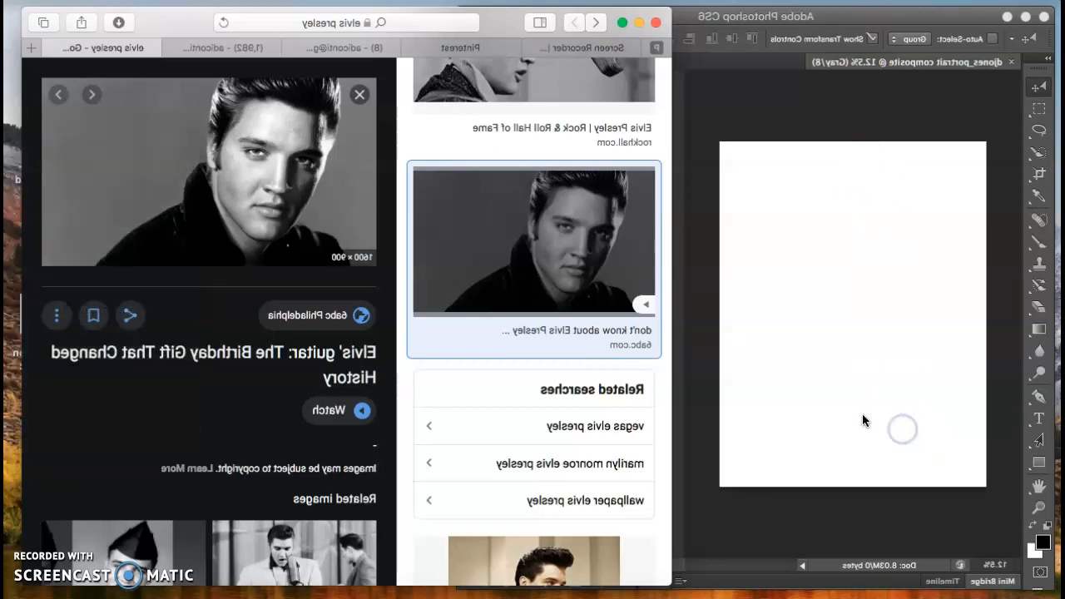
click(355, 312)
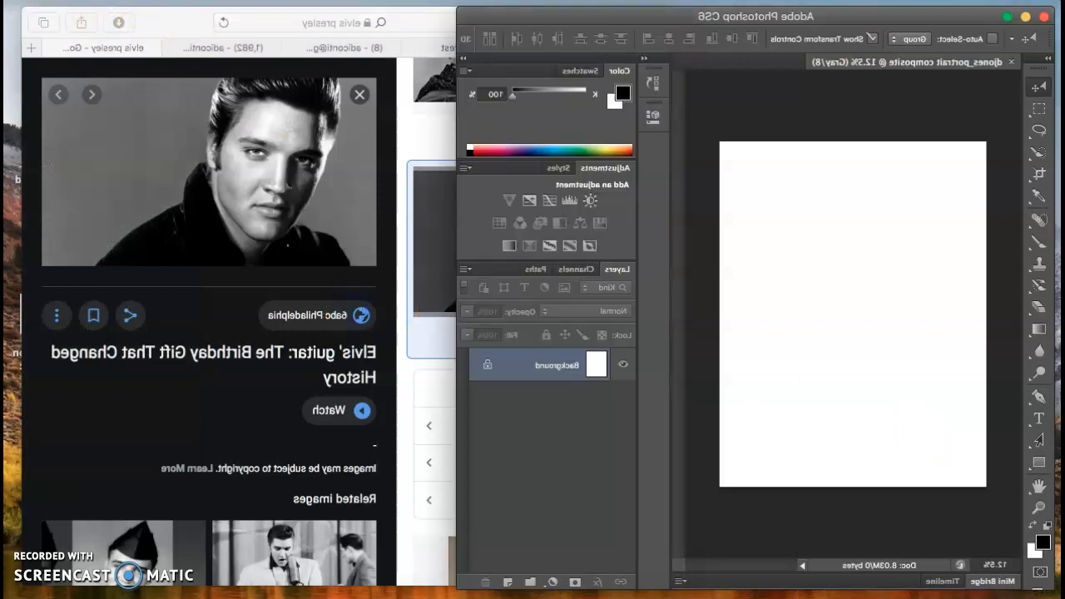
Step: Paste the Elvis photo, scale and centre it to fill the Letter canvas, then merge it down
click(168, 5)
click(187, 152)
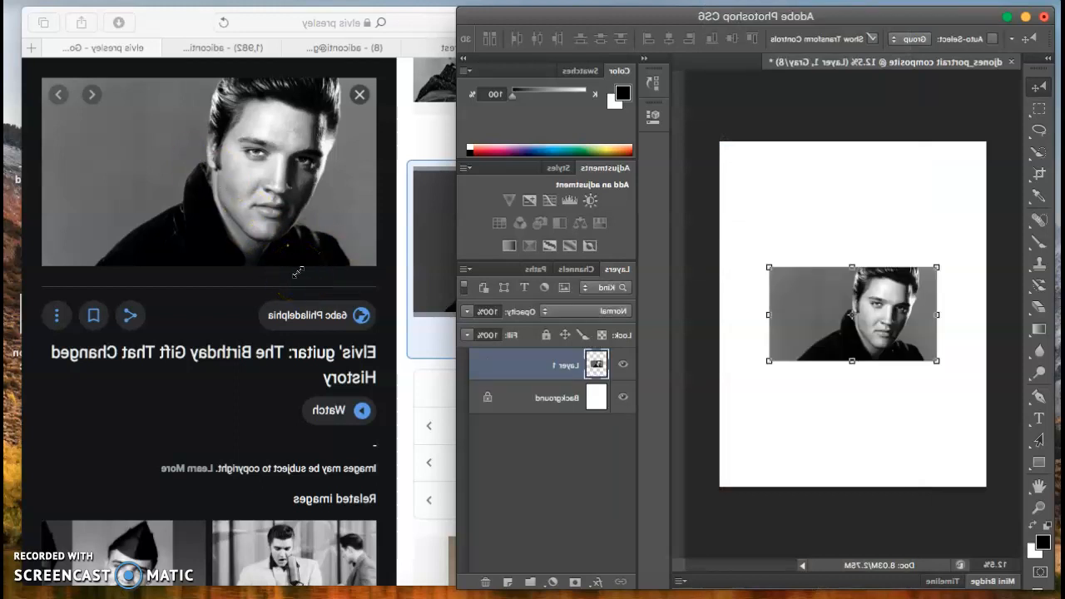
drag(298, 273, 508, 88)
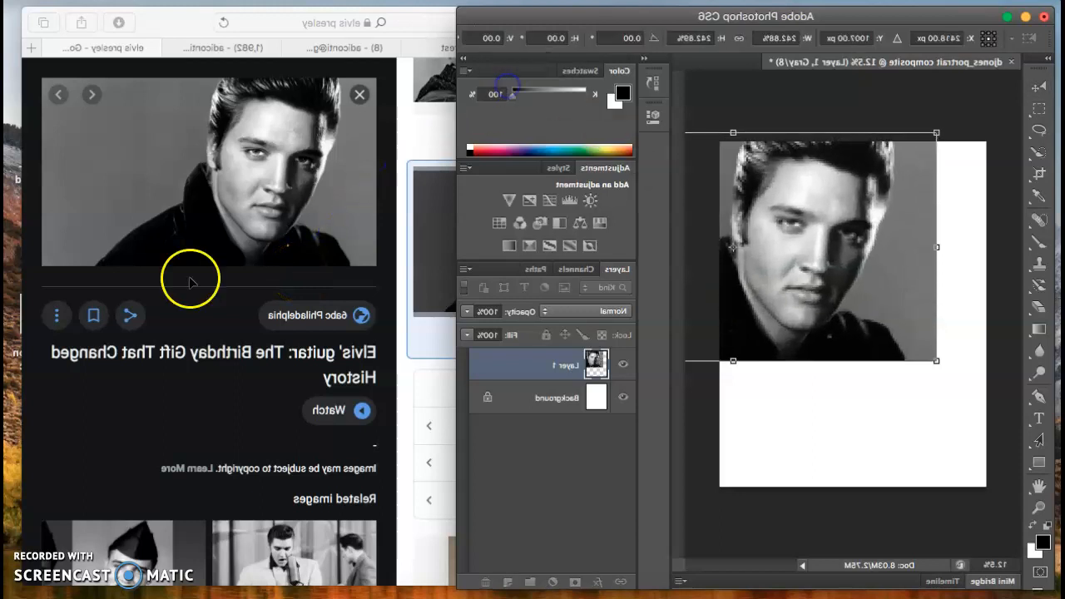
drag(122, 362, 54, 423)
drag(770, 270, 841, 309)
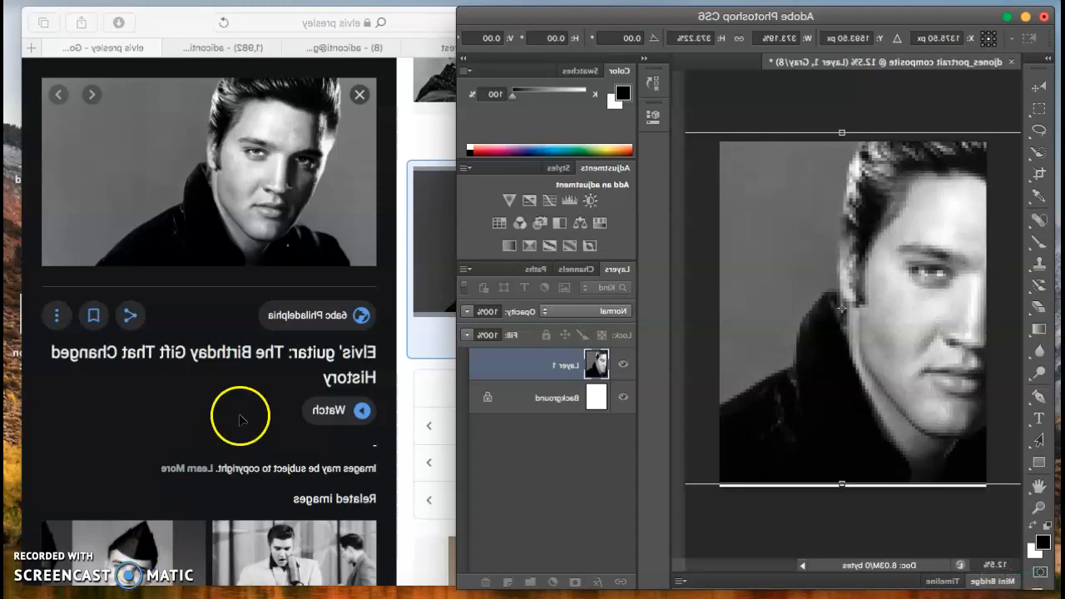
drag(842, 309, 811, 311)
drag(784, 422, 703, 426)
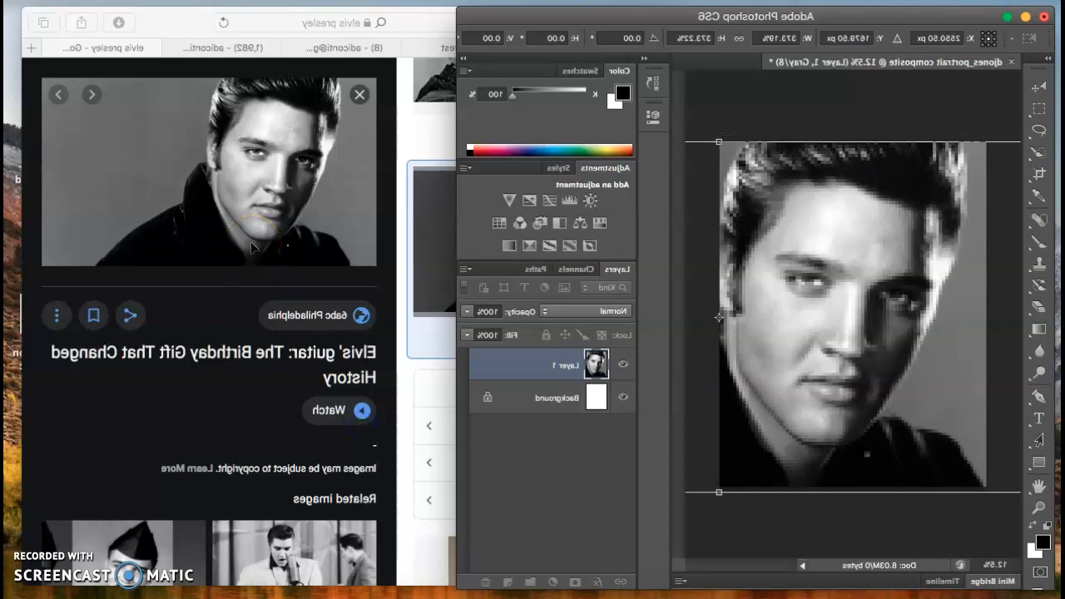
drag(813, 246, 826, 247)
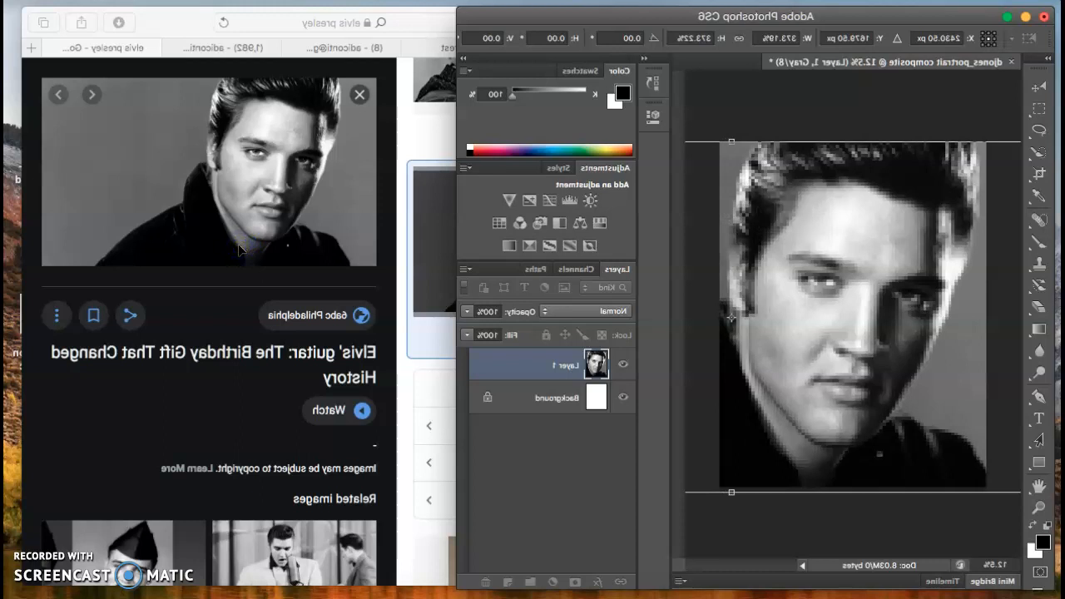
key(Return)
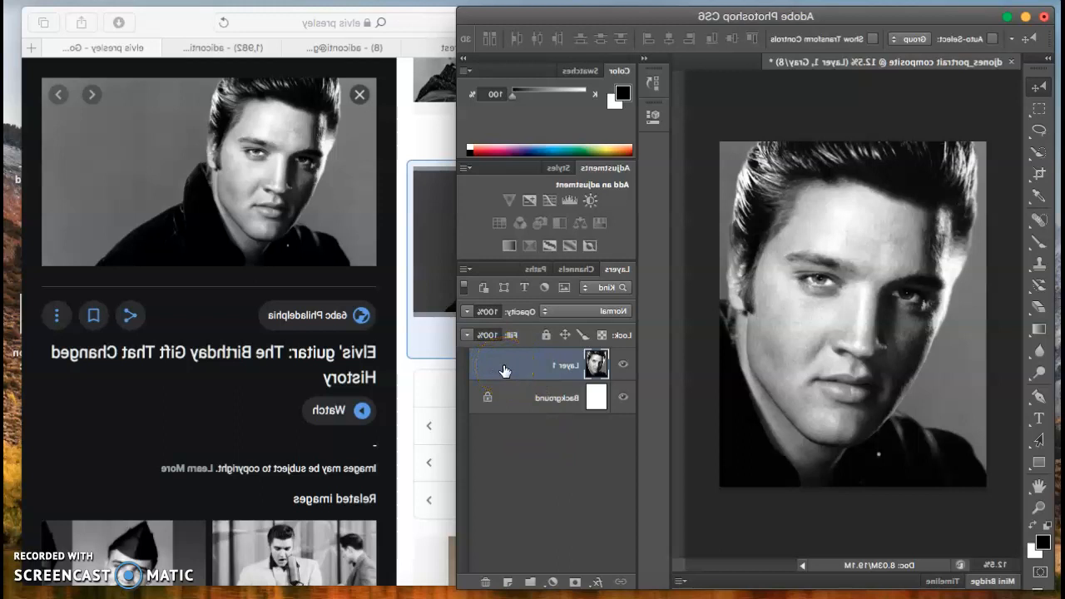
click(530, 370)
key(super+e)
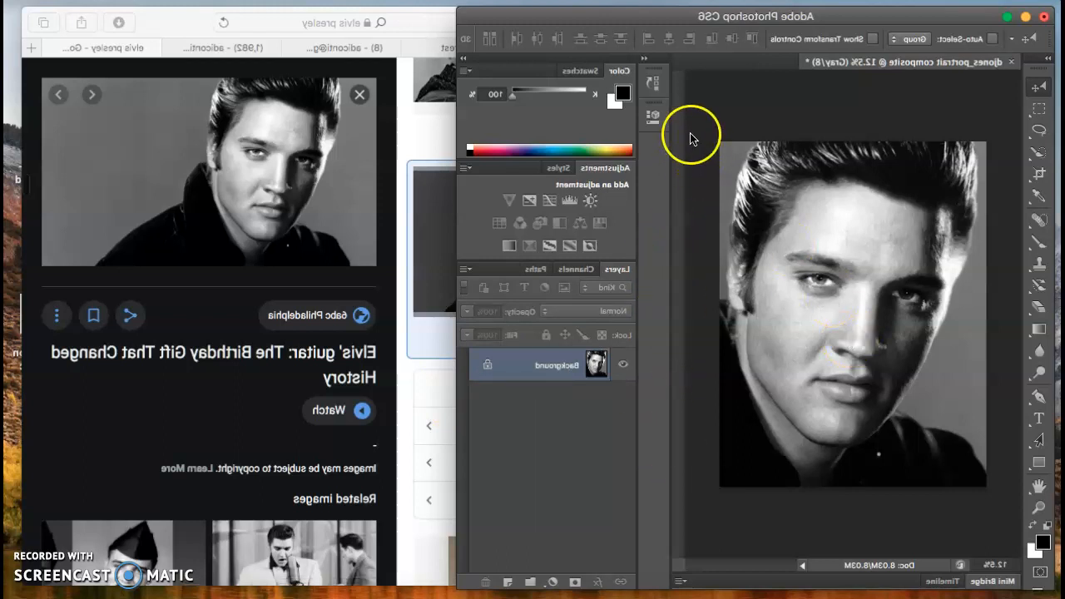
Step: Scroll the Elvis image results and open the disney.fandom.com side-profile portrait preview
click(861, 397)
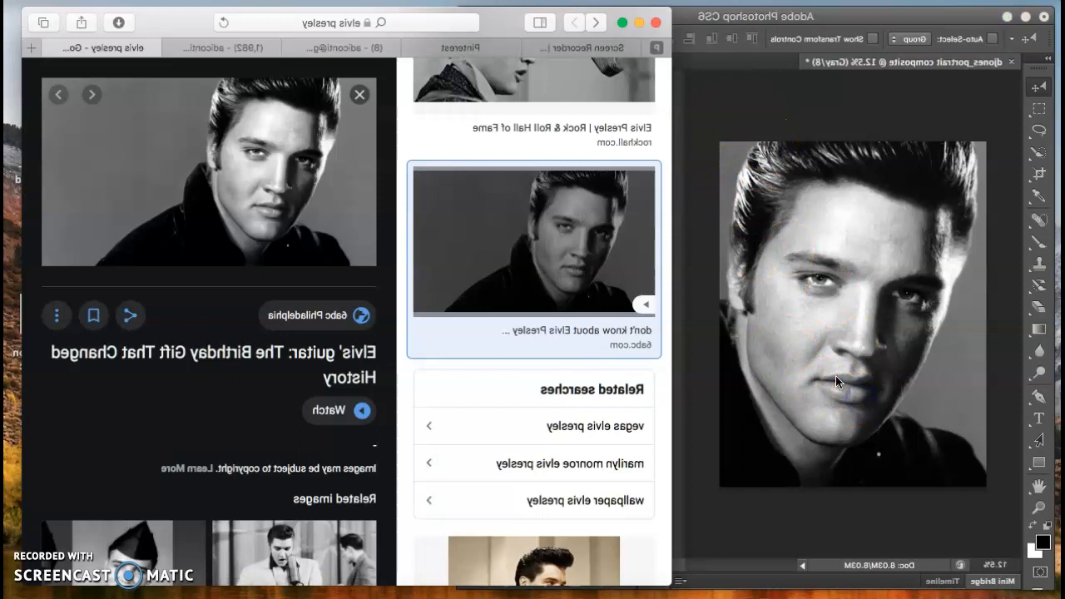
drag(390, 133, 233, 135)
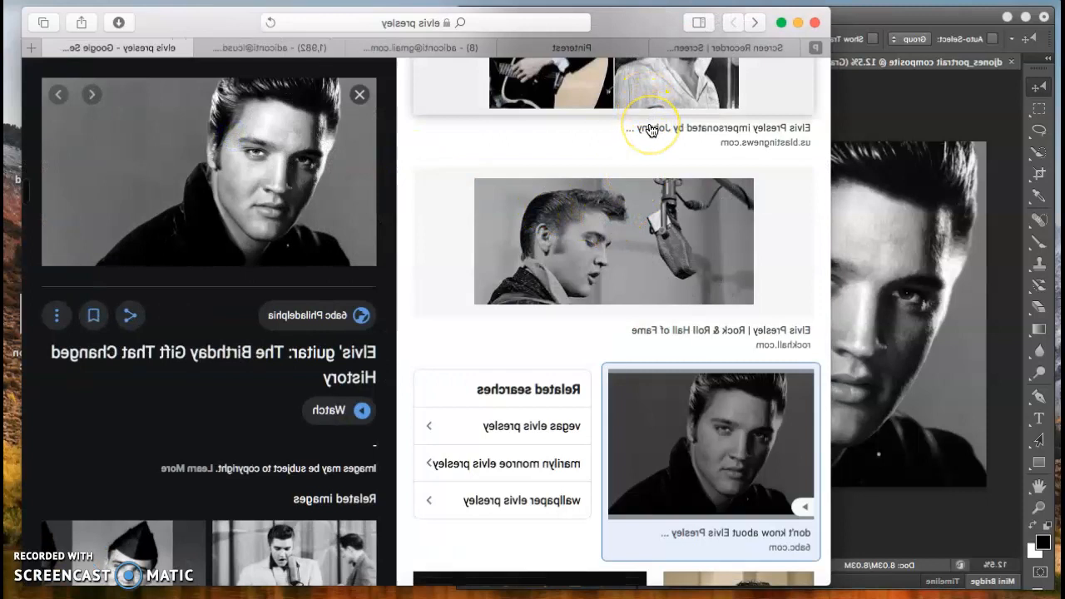
scroll(652, 130, up, 1)
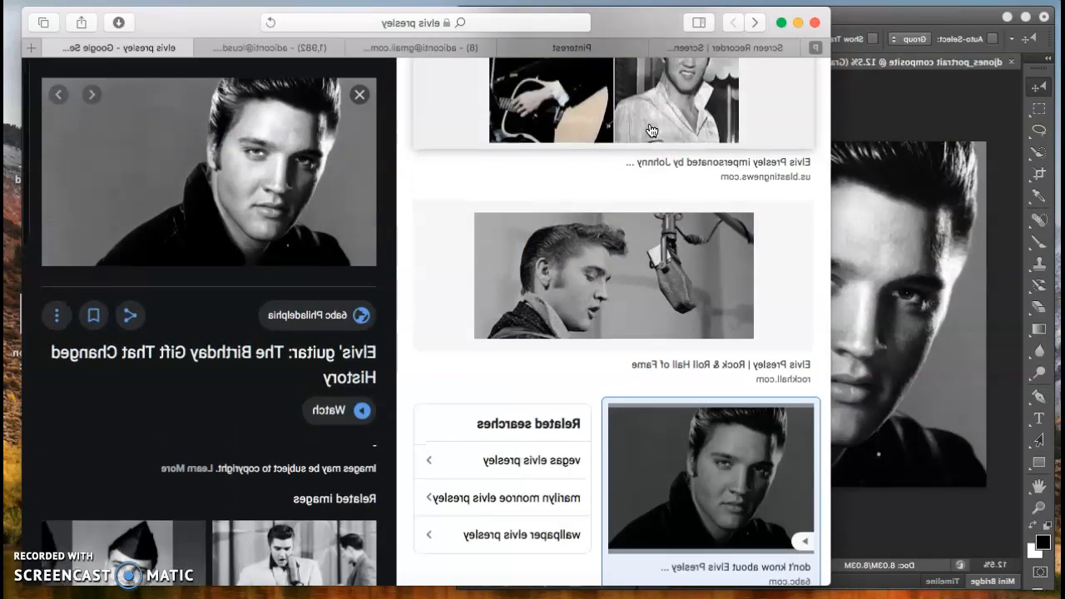
scroll(652, 130, up, 8)
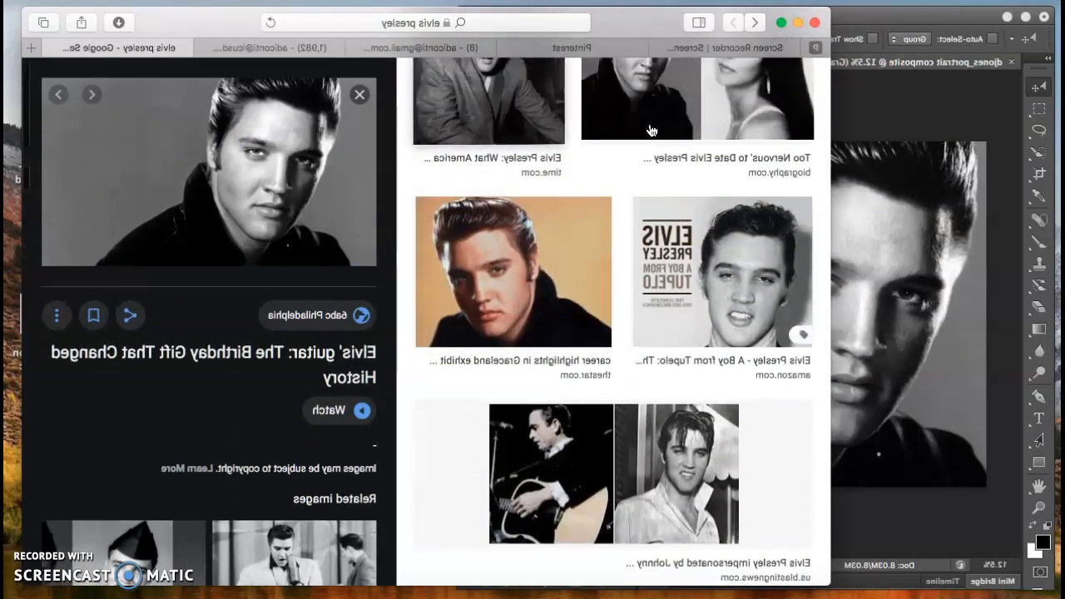
scroll(652, 129, up, 4)
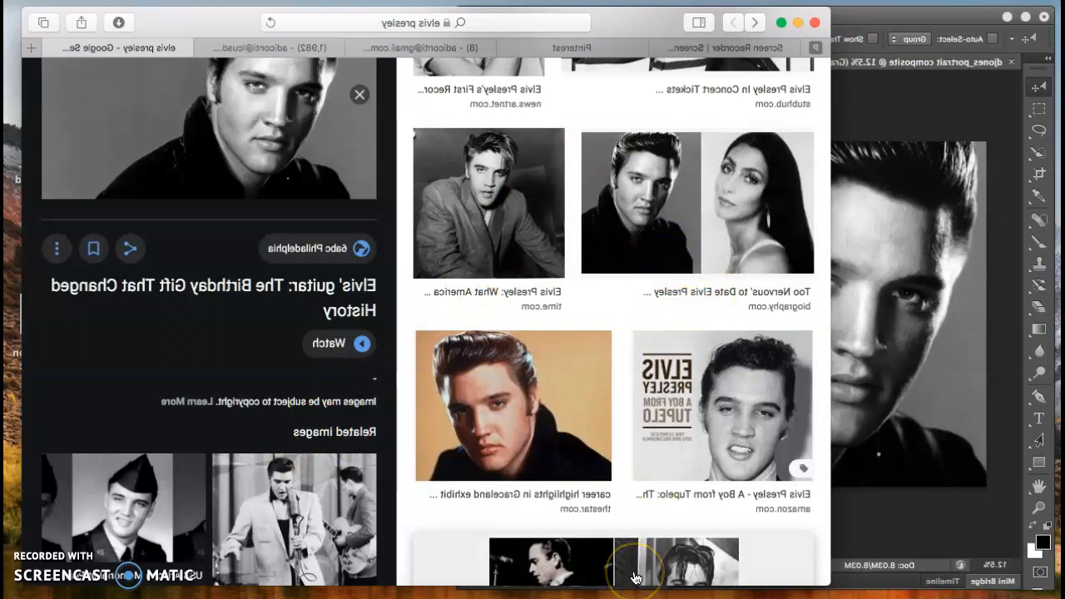
scroll(333, 532, down, 3)
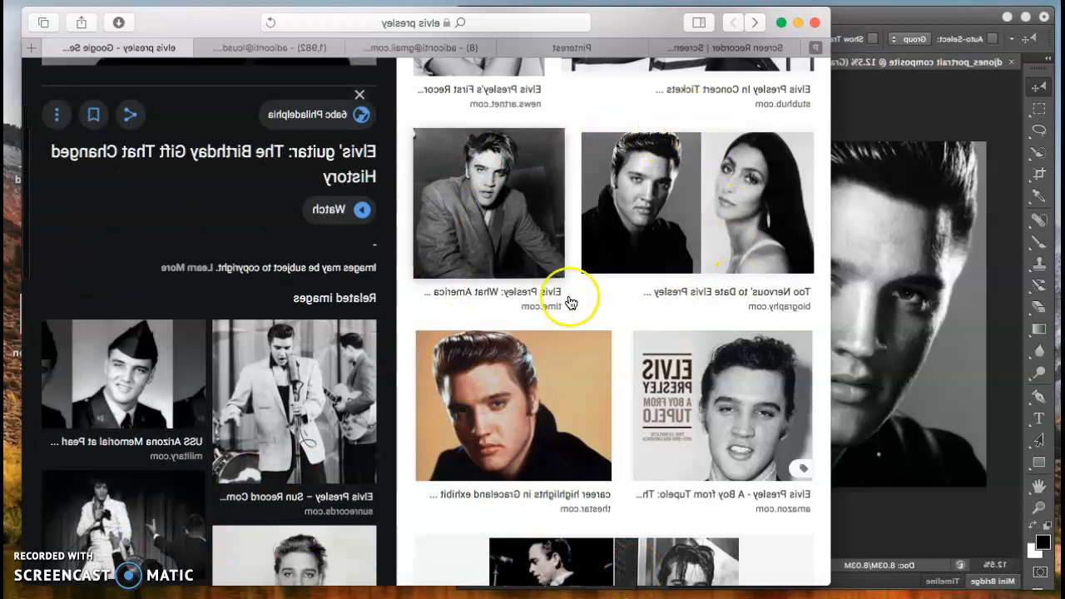
drag(235, 141, 380, 142)
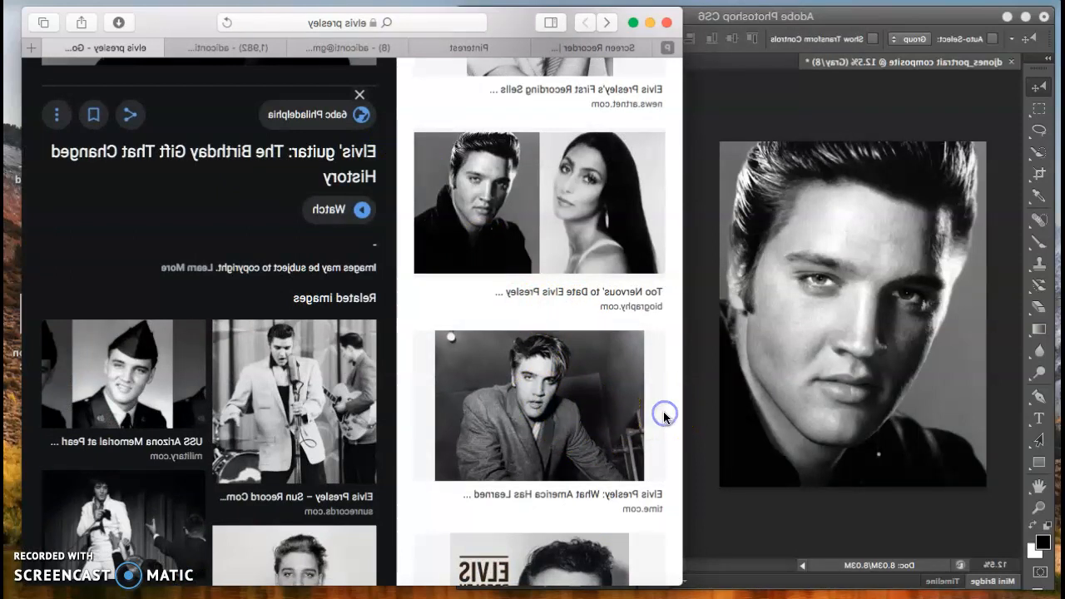
scroll(664, 416, down, 10)
scroll(664, 417, down, 10)
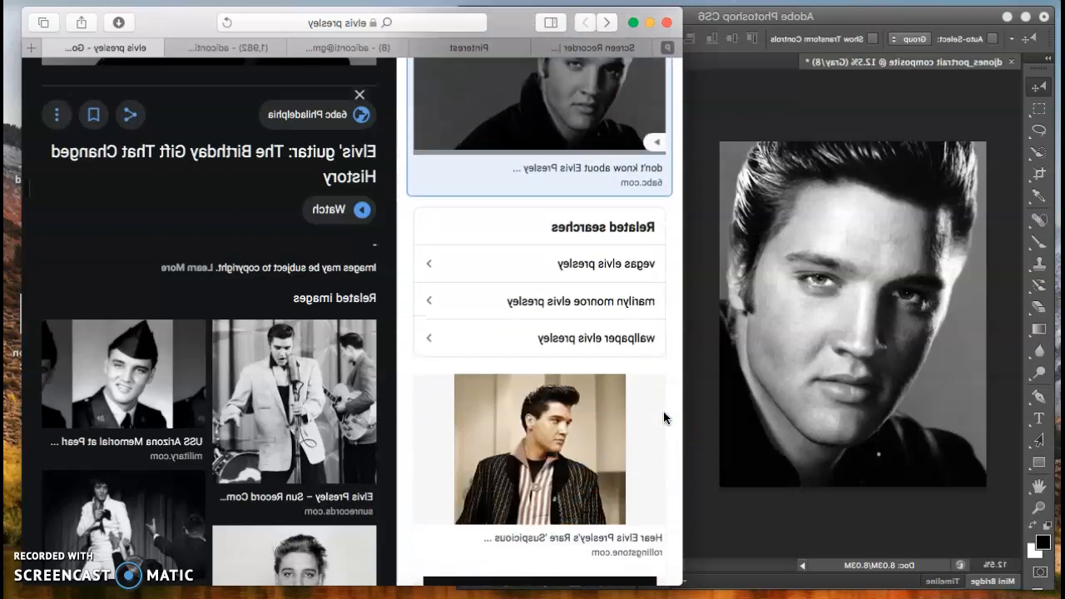
scroll(664, 417, down, 10)
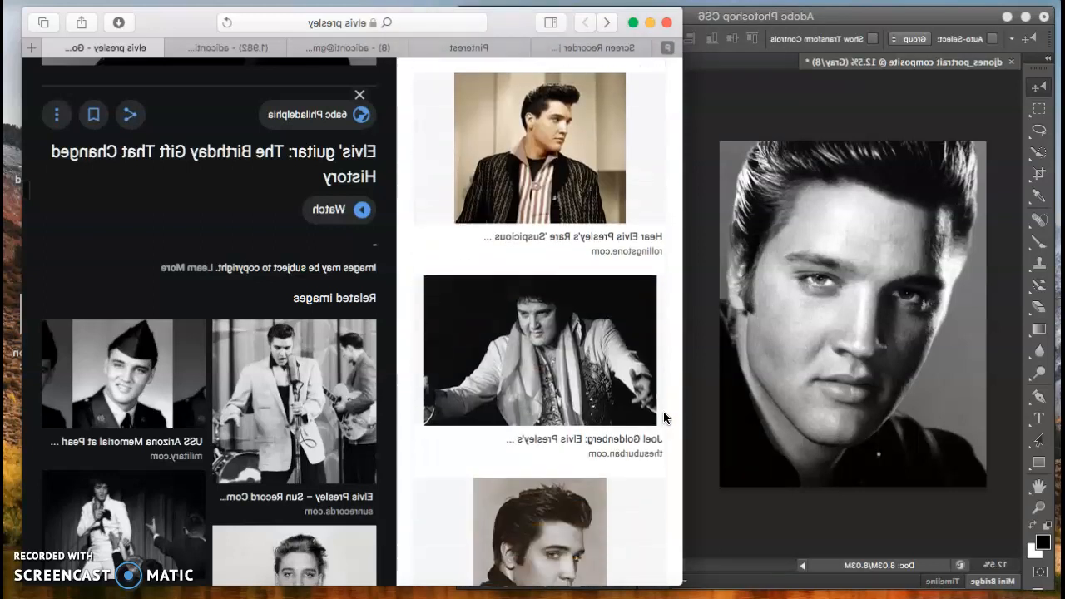
scroll(664, 418, down, 3)
click(527, 398)
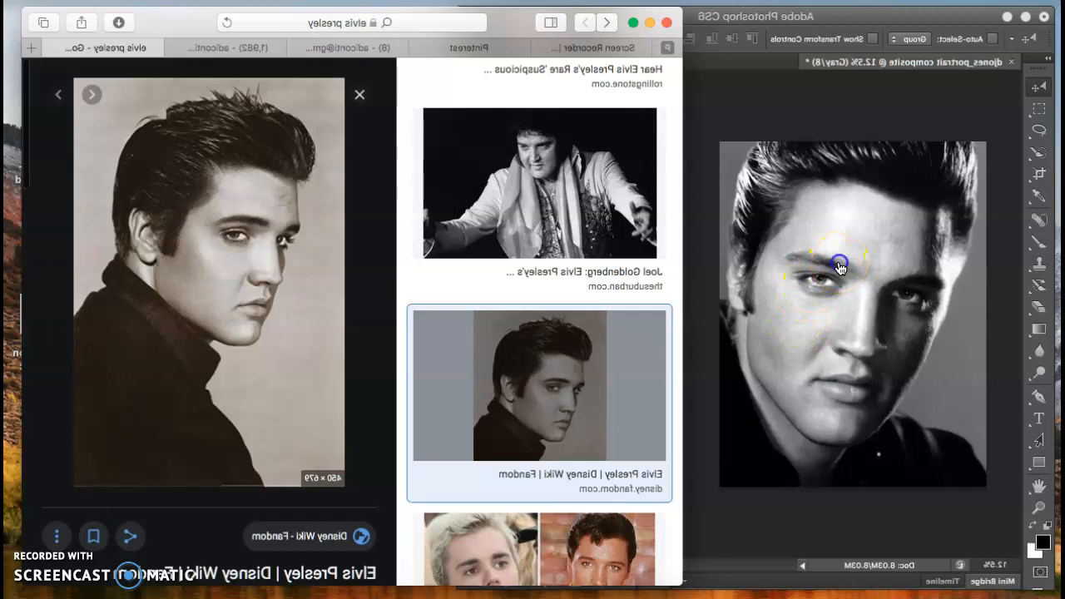
Step: Copy the Disney Fandom Elvis portrait image and switch back to Photoshop
right_click(839, 266)
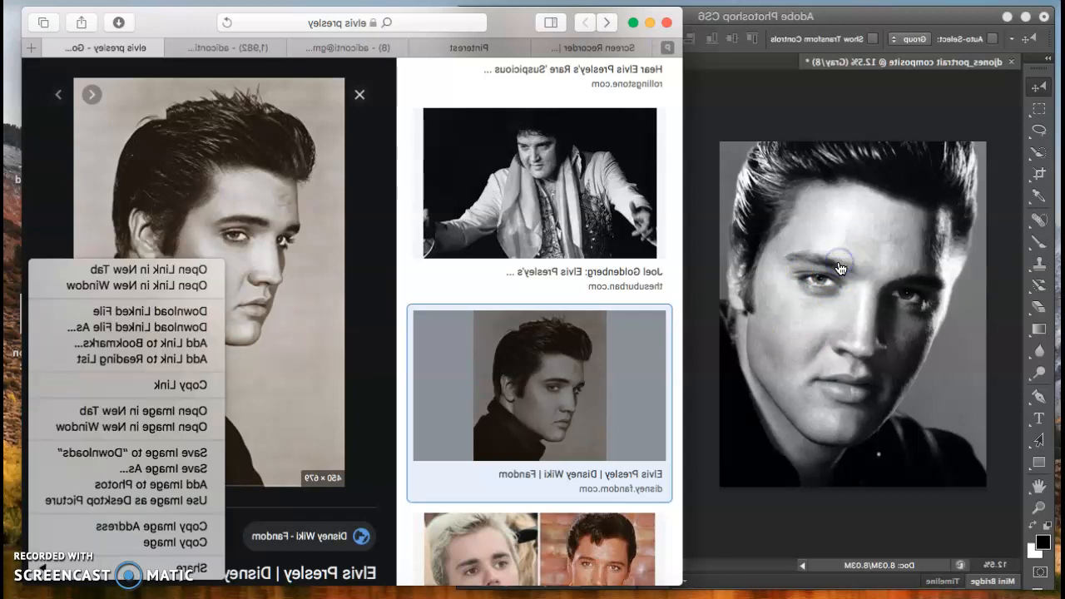
click(901, 552)
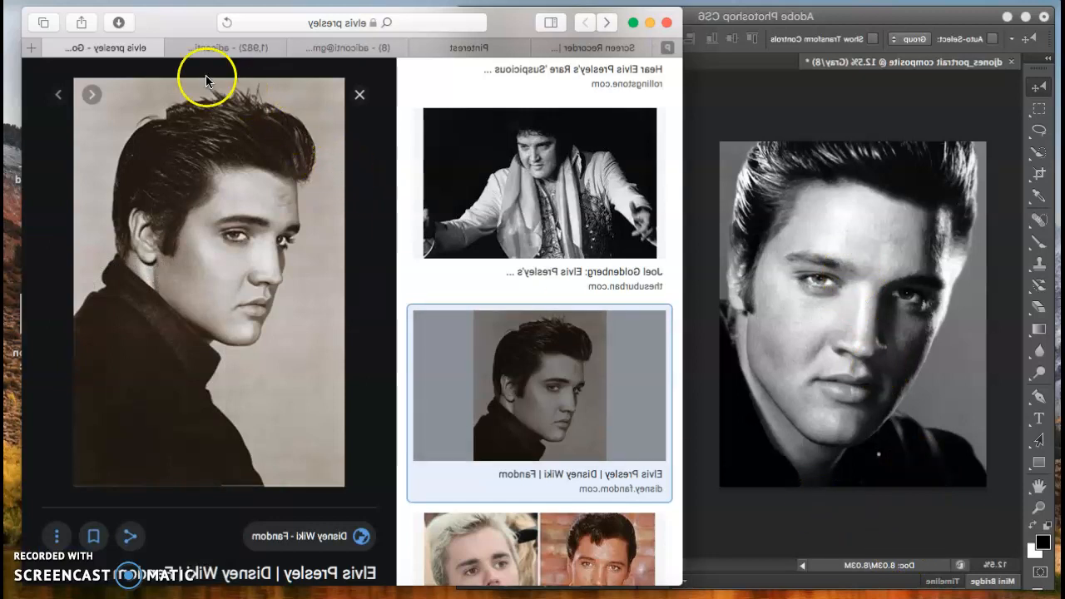
click(118, 2)
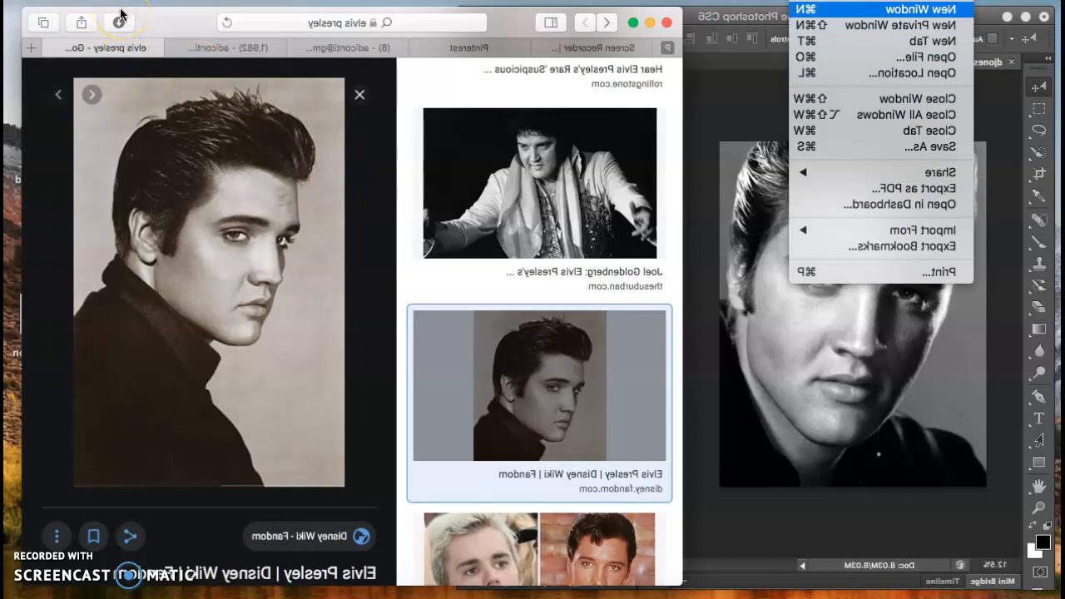
click(80, 20)
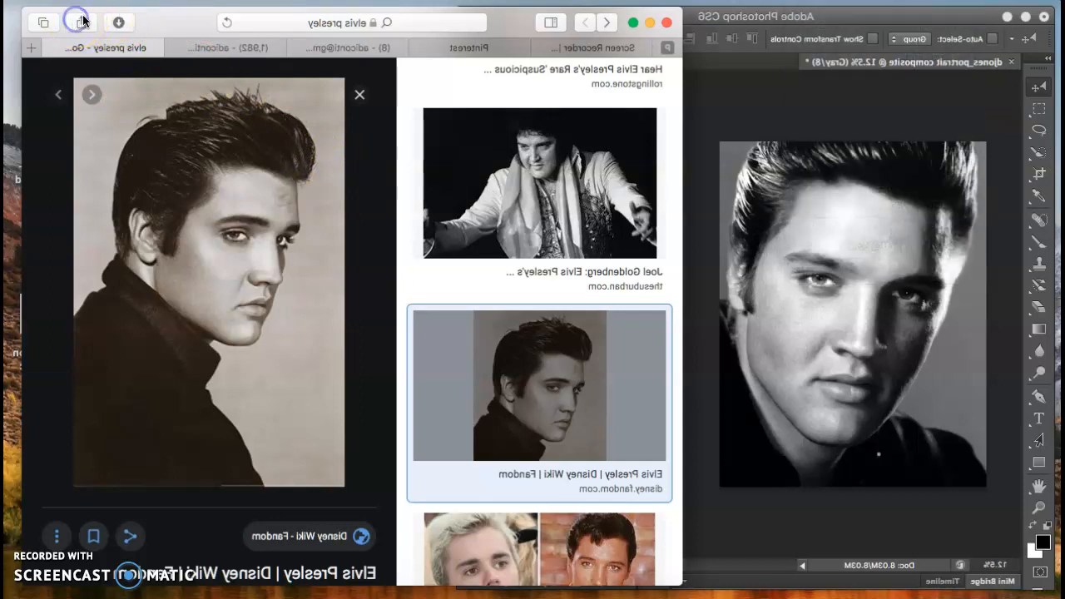
click(104, 24)
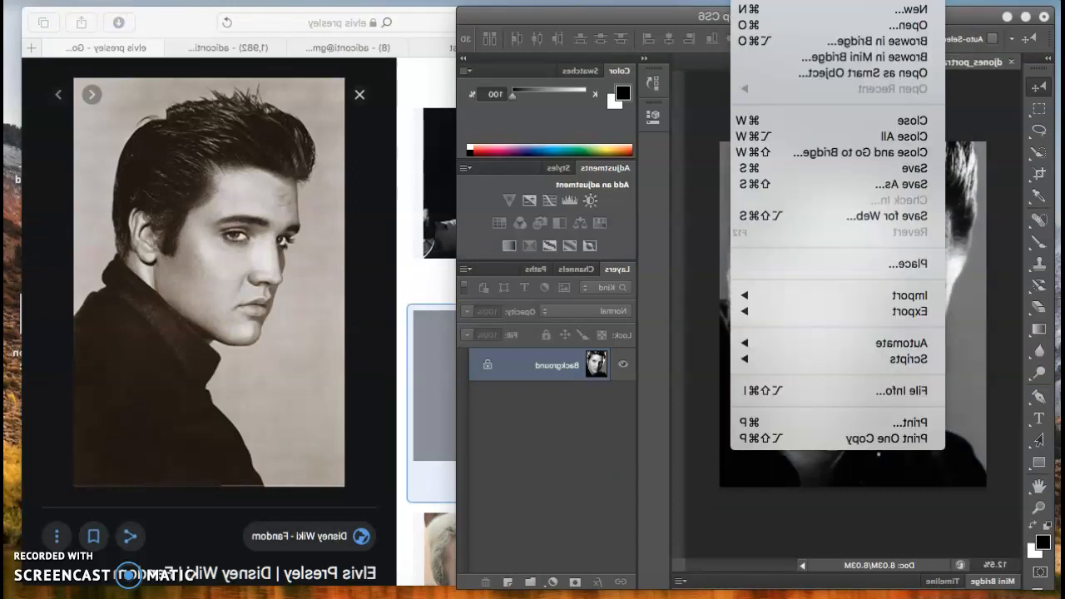
Step: Create a 1600 × 900 px Clipboard-preset document and paste the Elvis photo as Layer 1
click(140, 8)
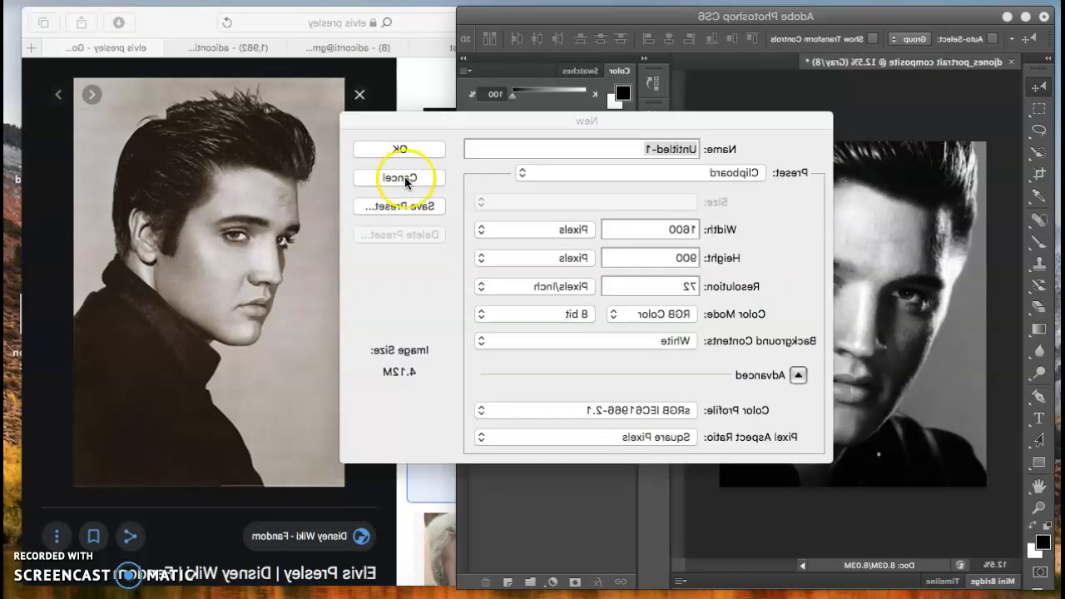
click(692, 148)
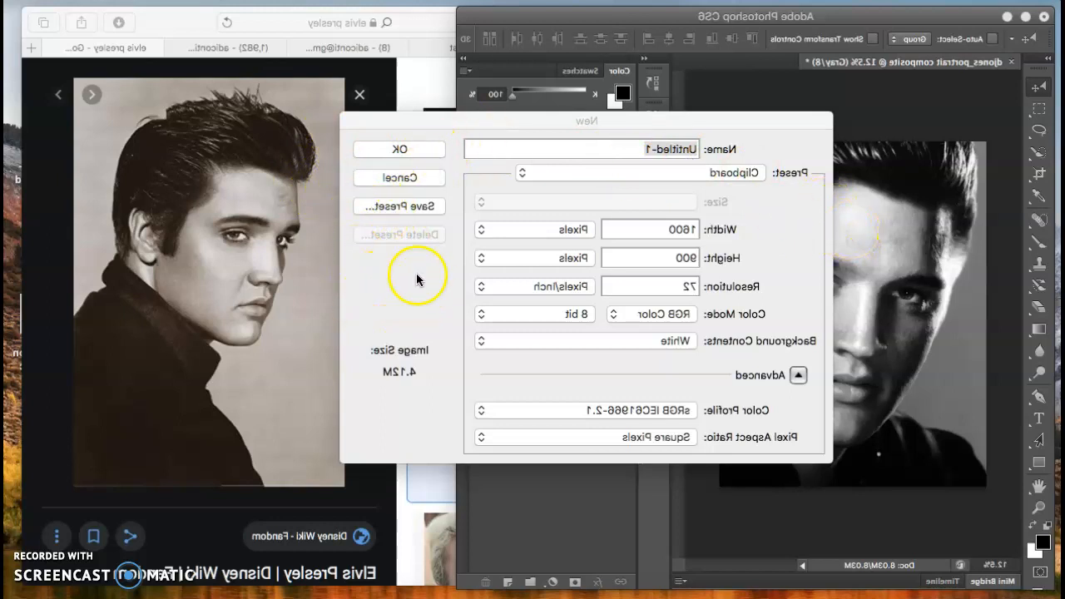
click(650, 149)
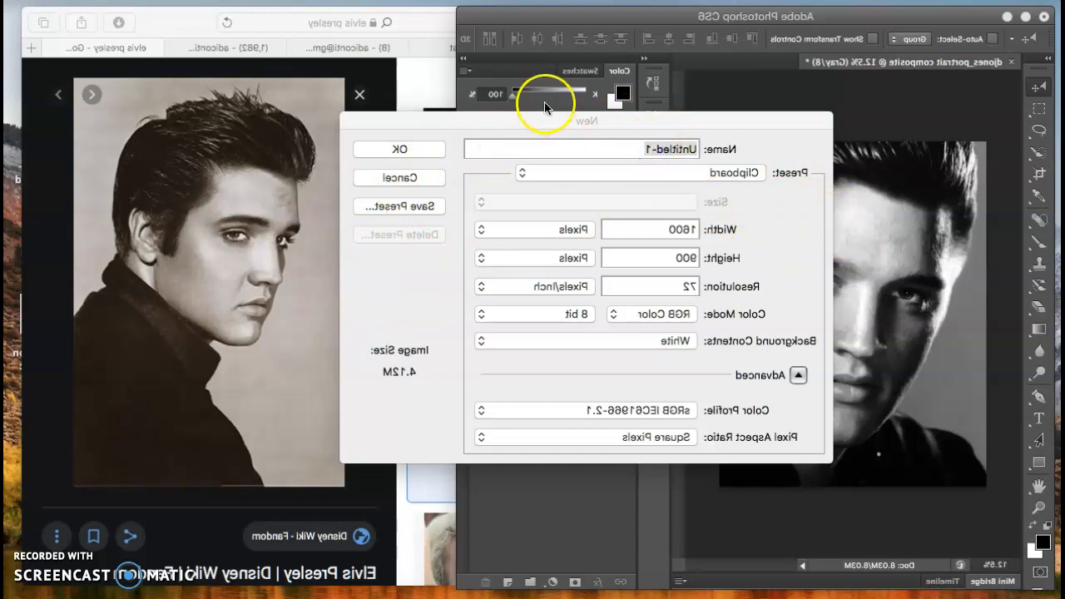
drag(523, 119, 673, 119)
click(500, 152)
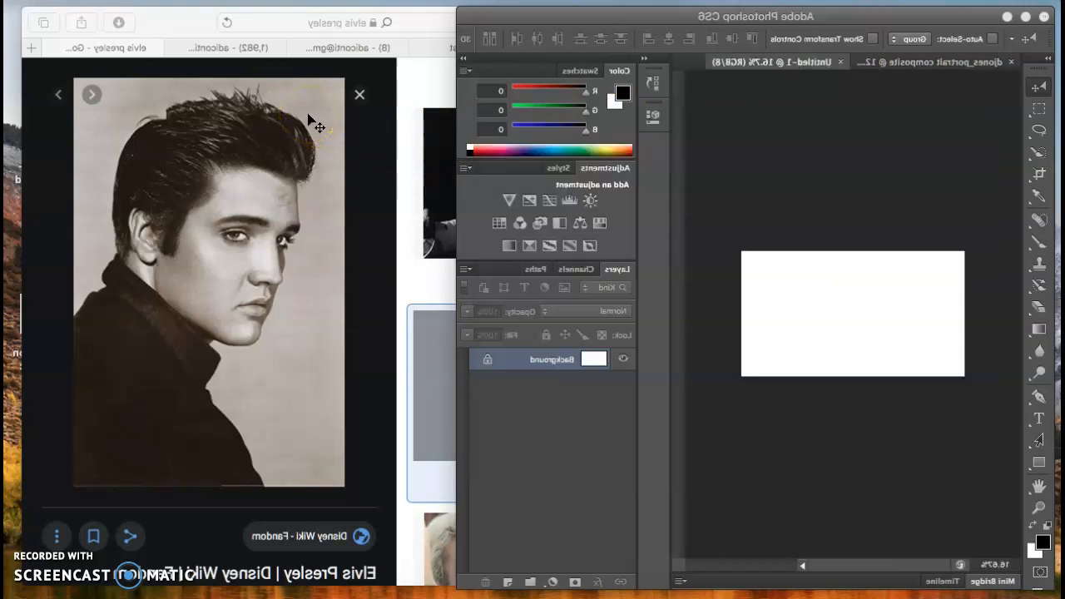
key(super+v)
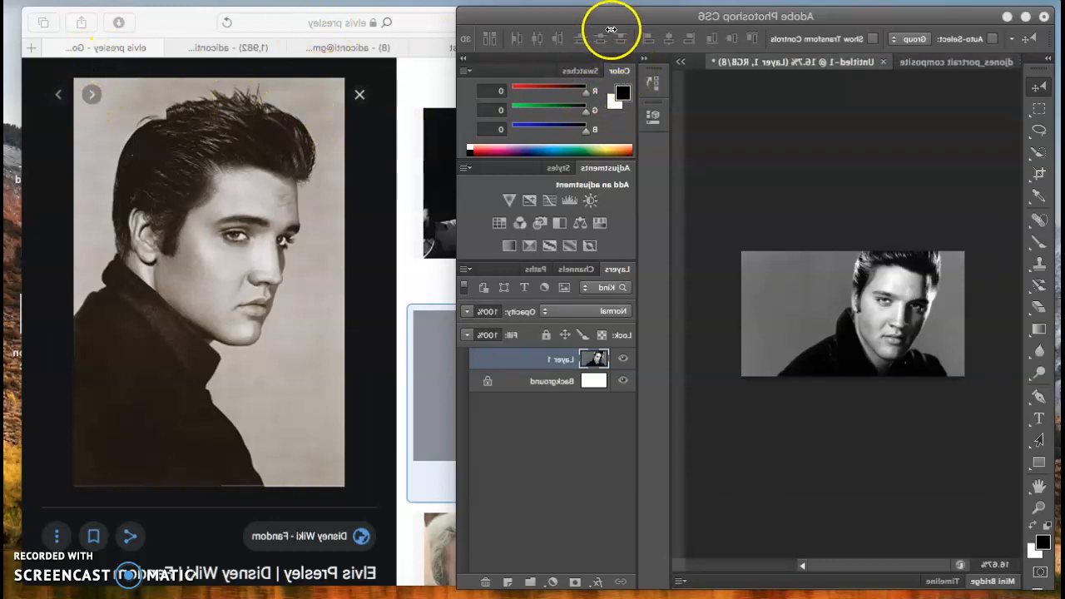
Step: Tile Untitled-1 and the portrait composite one above the other using Window > Arrange
click(782, 10)
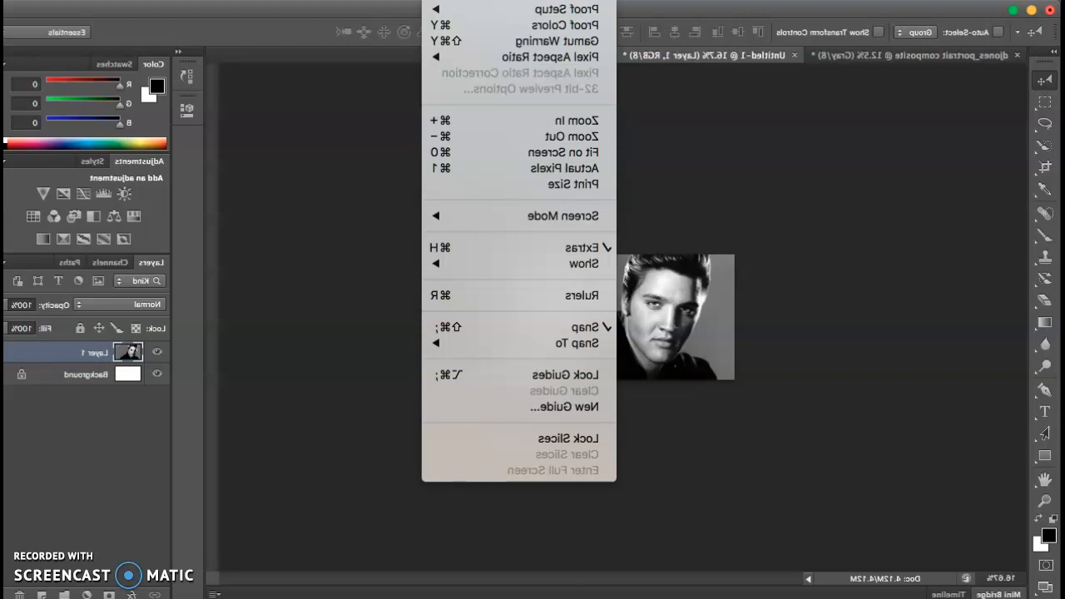
mouse_move(520, 10)
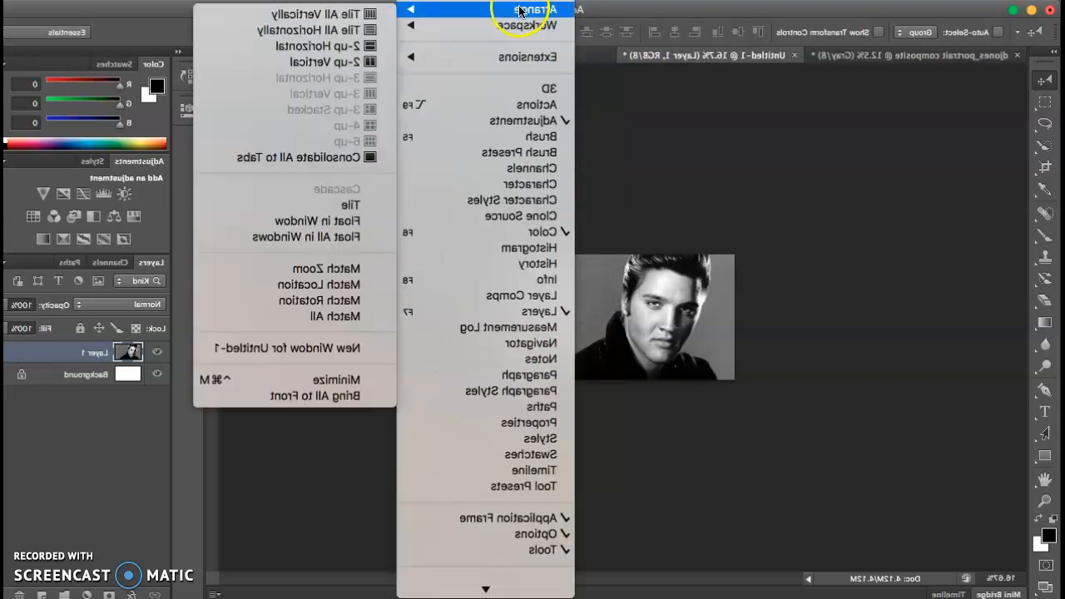
click(351, 47)
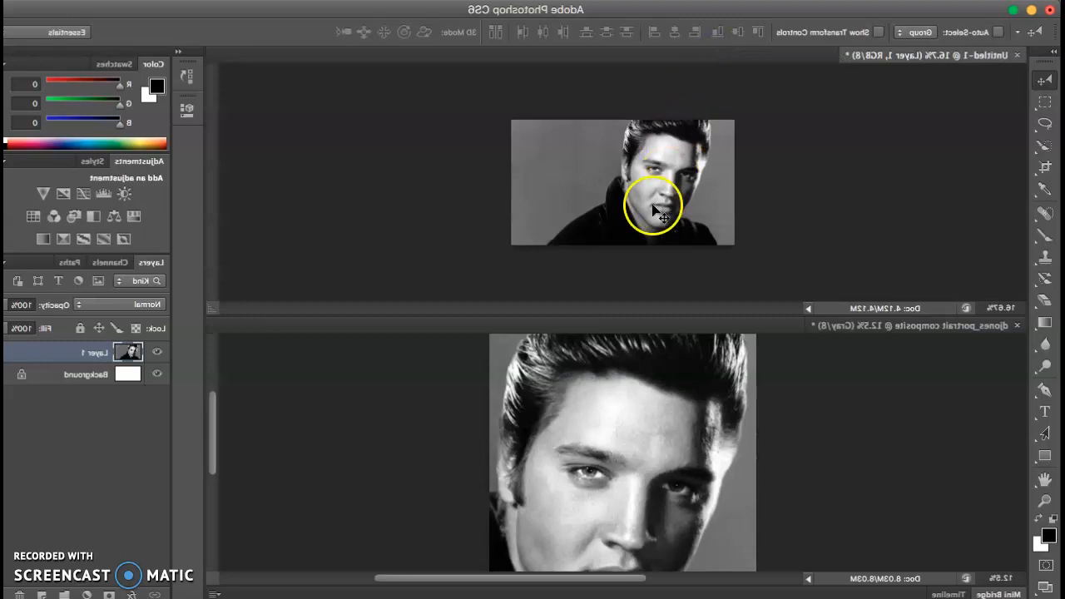
click(545, 2)
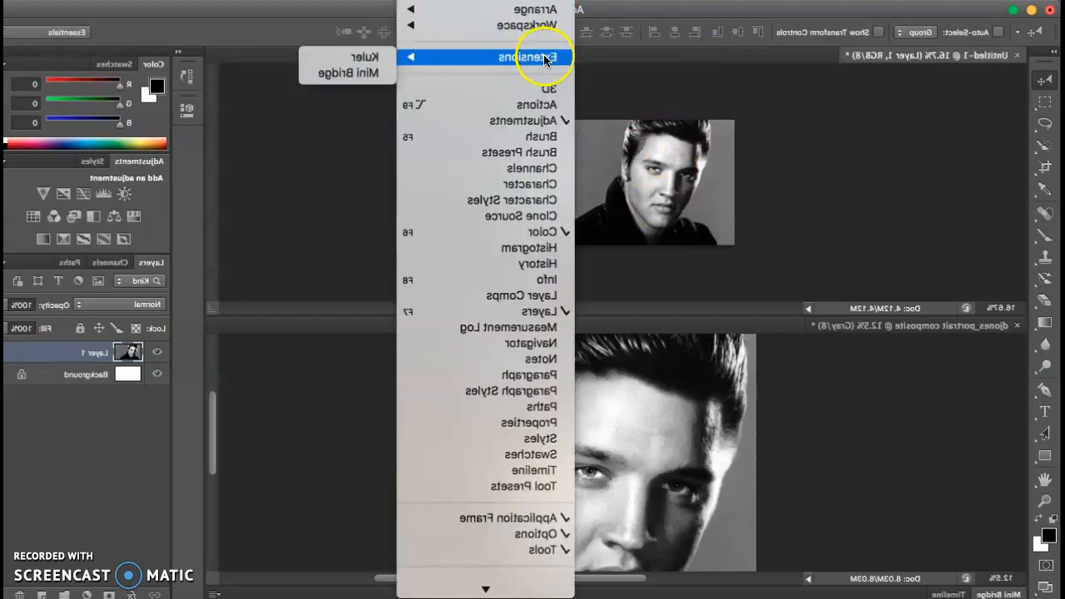
mouse_move(563, 25)
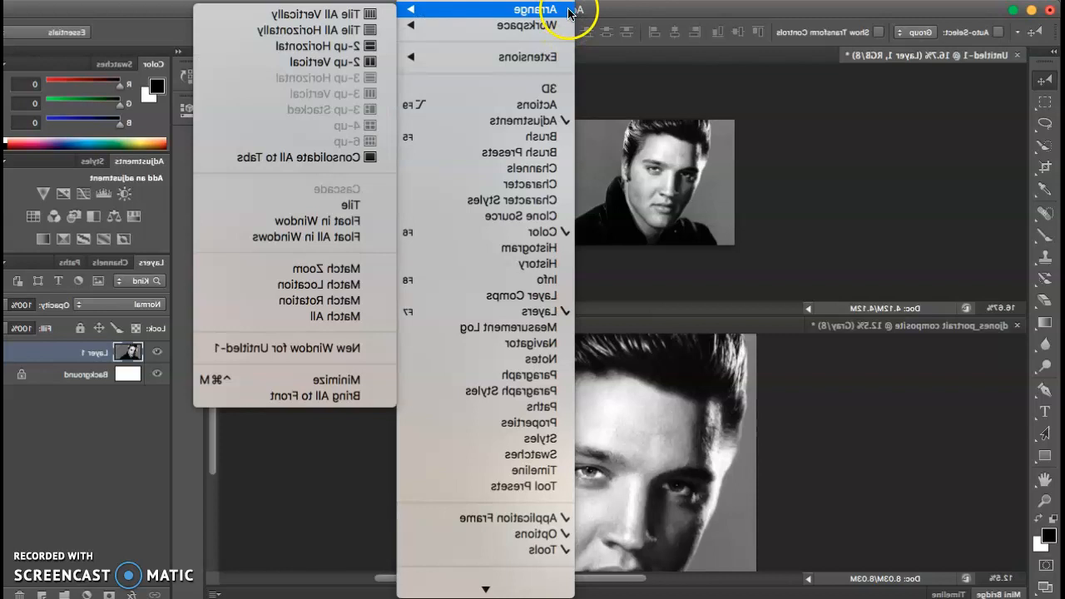
Step: Tile the documents side by side, marquee the Elvis eye, then close Untitled-1 without saving
click(325, 62)
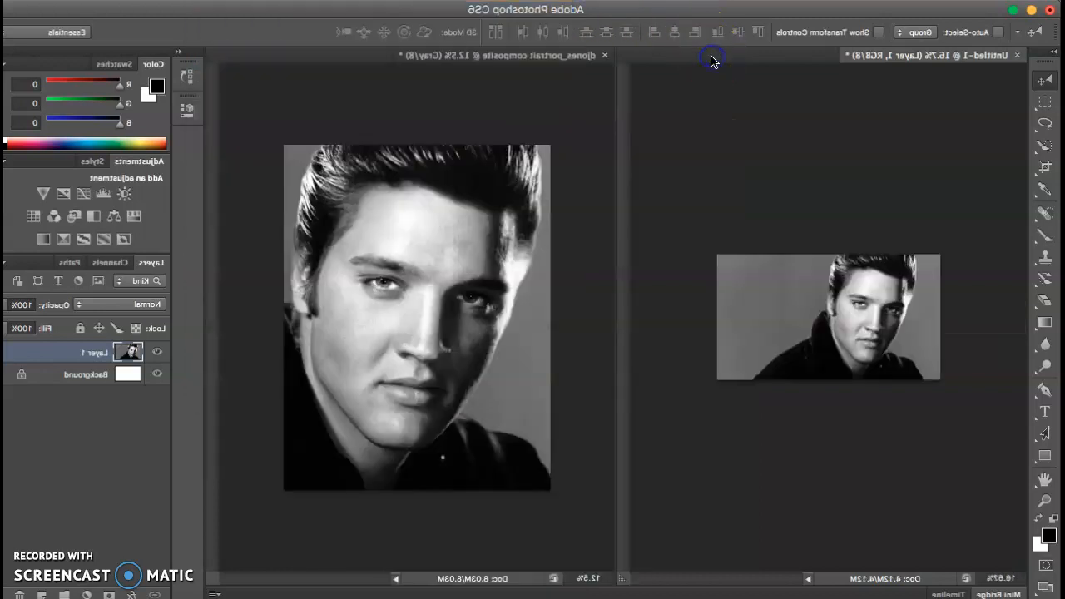
key(m)
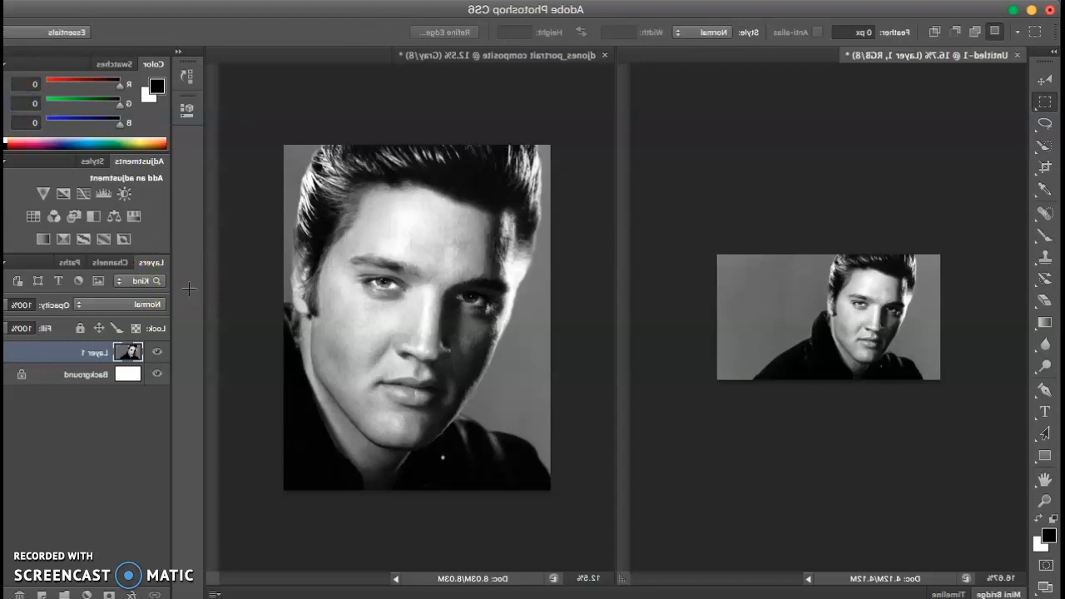
key(ctrl+plus)
key(ctrl+plus)
key(ctrl+plus)
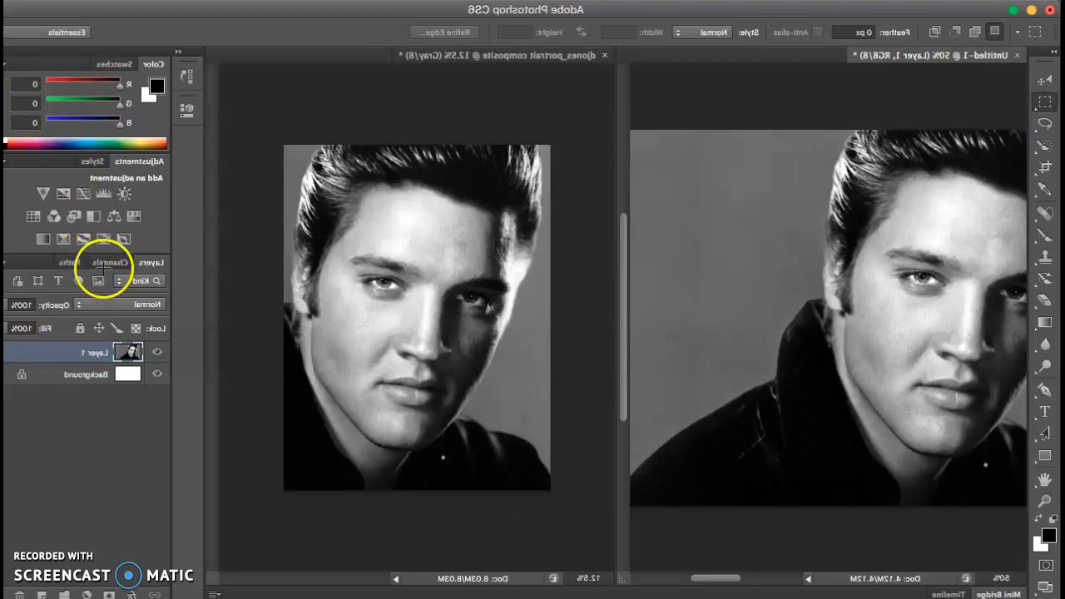
drag(104, 239, 190, 322)
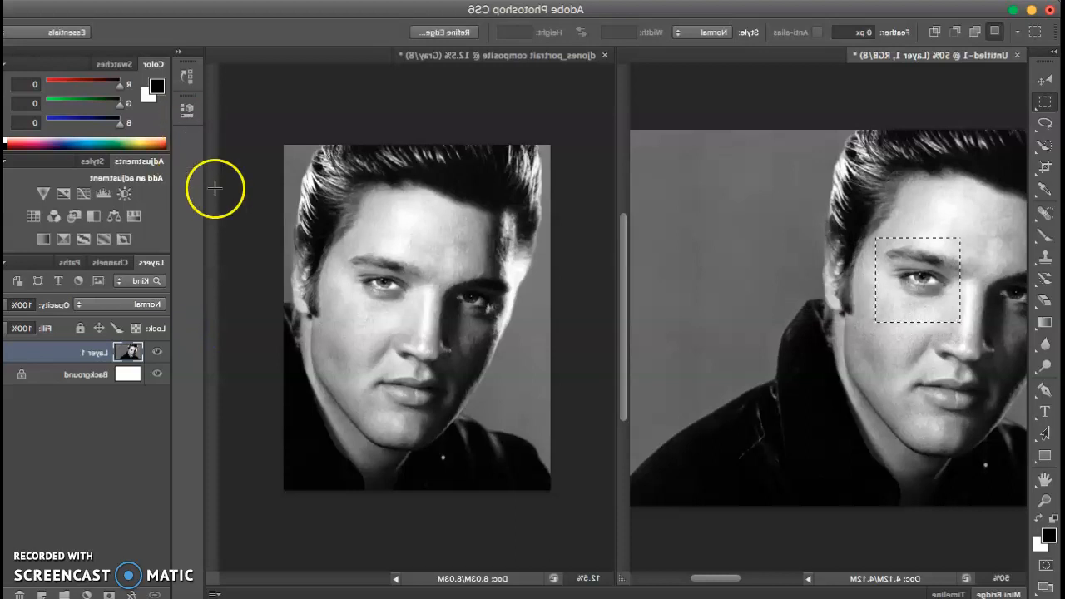
drag(449, 133, 375, 121)
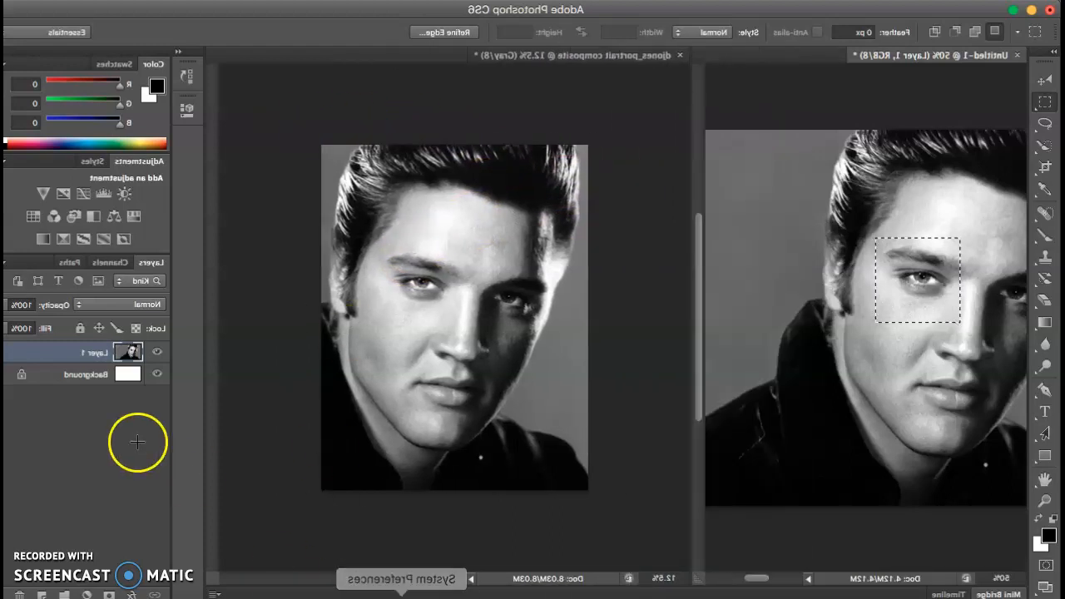
click(48, 61)
click(507, 225)
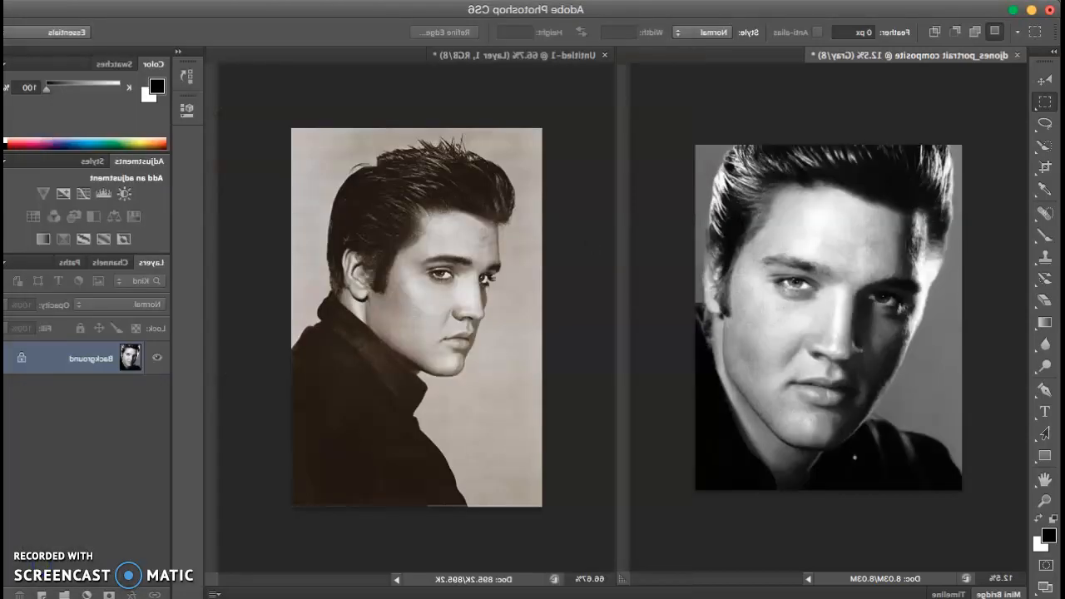
Step: Marquee a square around the eye in the sepia Elvis photo
click(595, 254)
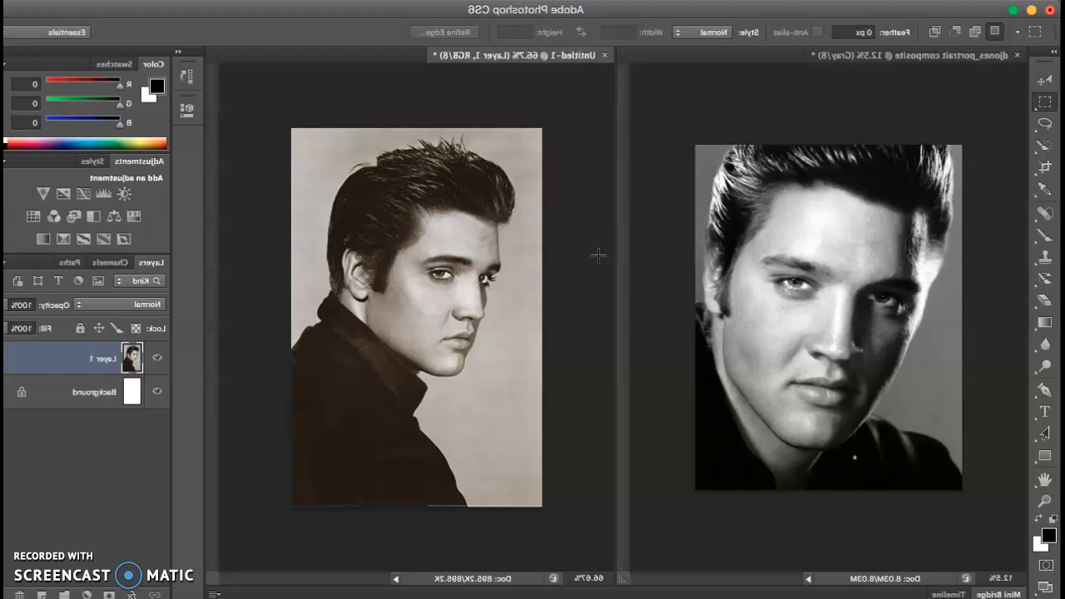
drag(598, 256, 670, 306)
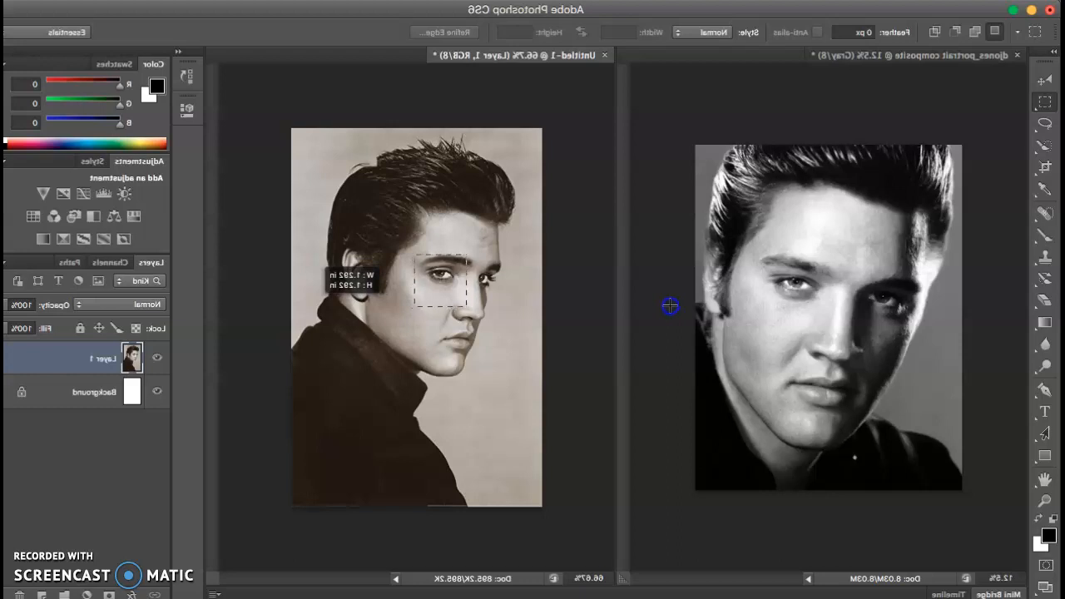
drag(669, 306, 669, 306)
click(626, 243)
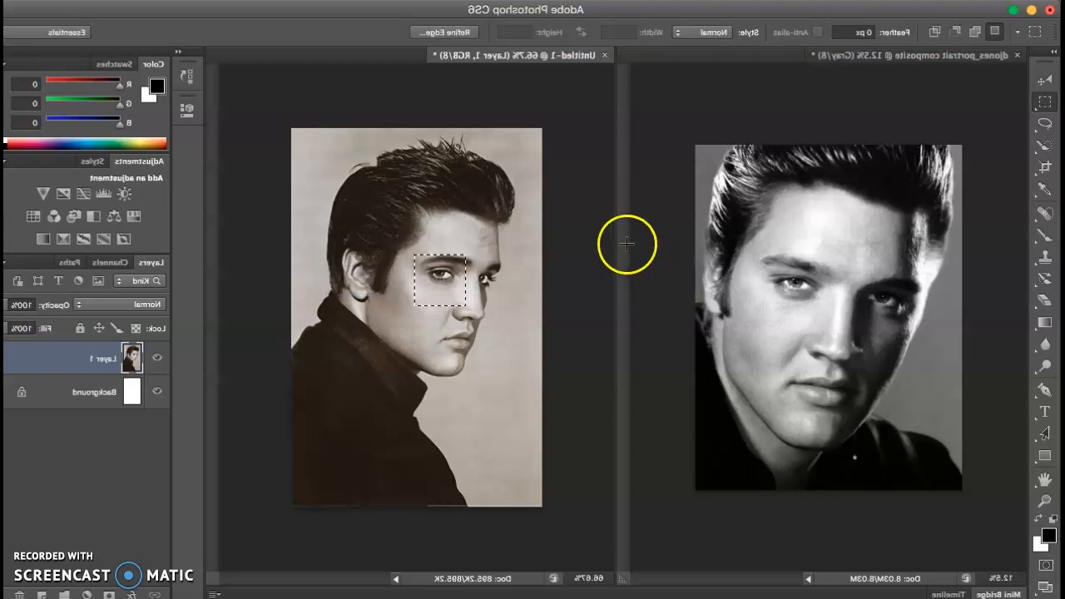
Step: Drag the eye selection with the Move tool into the composite portrait as Layer 1
click(16, 88)
drag(442, 278, 615, 280)
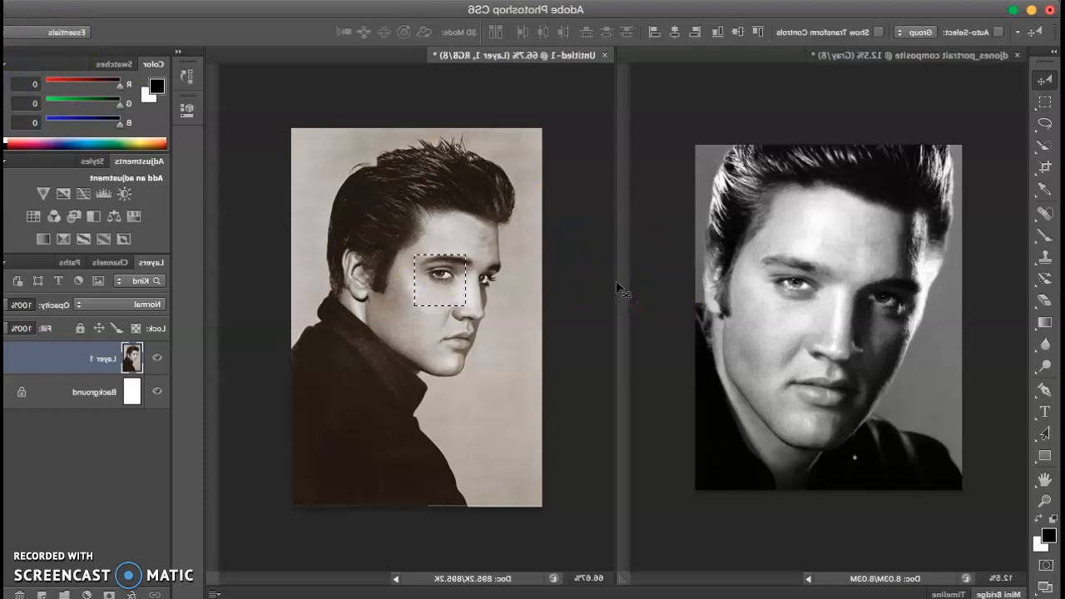
drag(602, 285, 382, 283)
drag(311, 282, 283, 292)
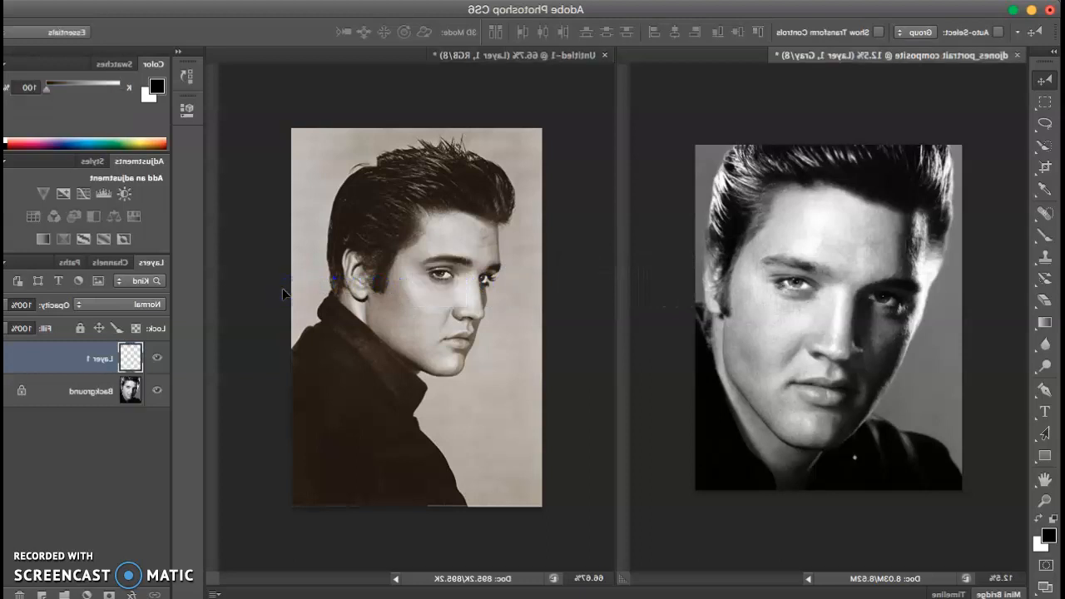
Step: Enlarge the eye patch with Free Transform and position it over the left-hand eye
click(462, 413)
click(283, 292)
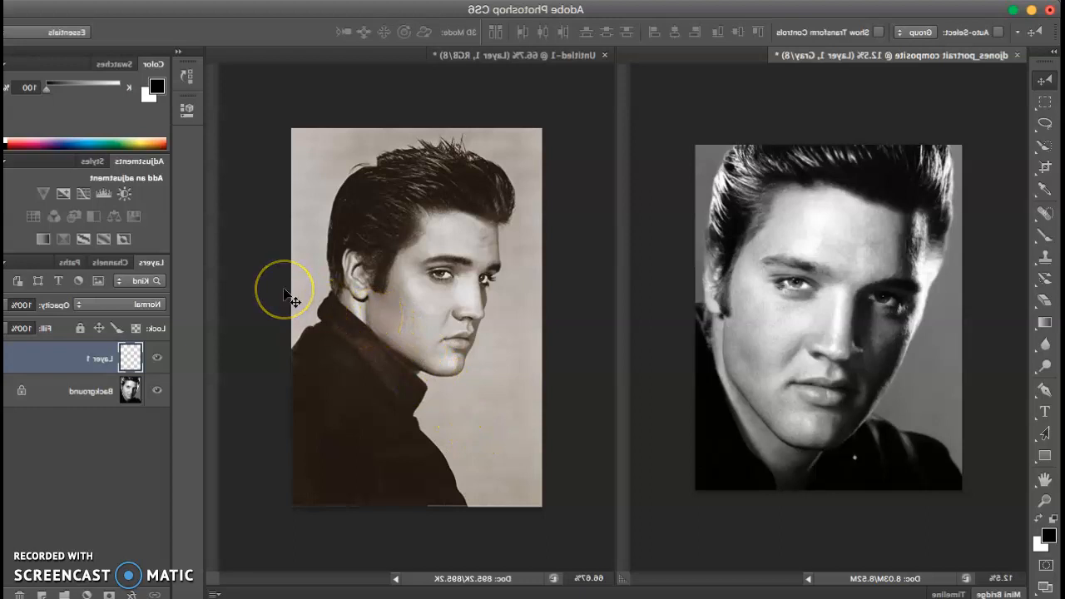
key(super+plus)
key(super+plus)
key(super+plus)
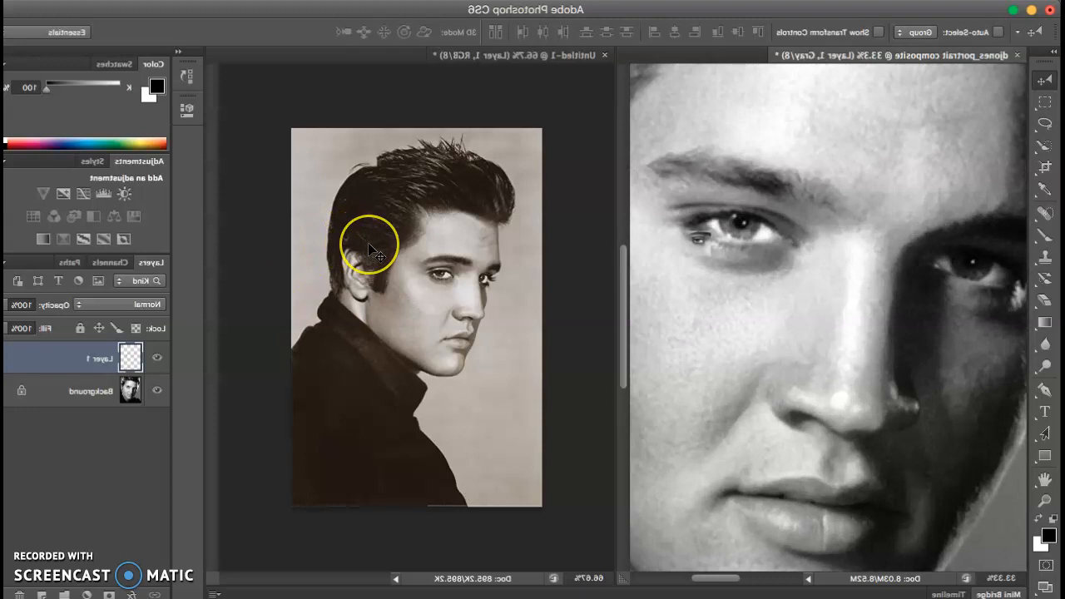
key(super+t)
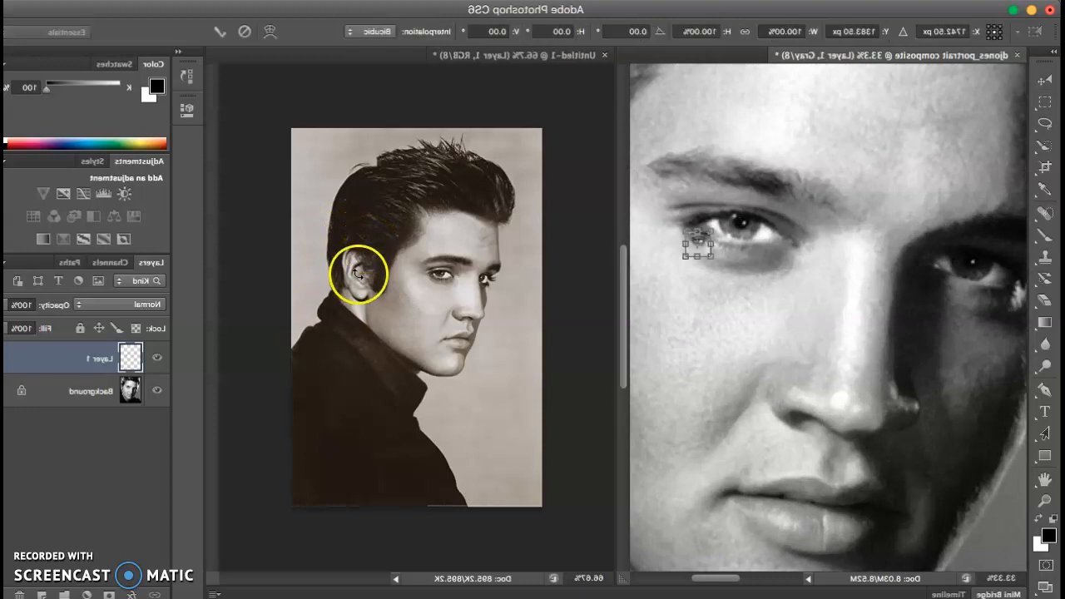
mouse_move(355, 256)
mouse_down()
mouse_move(350, 238)
mouse_move(247, 385)
mouse_move(190, 440)
mouse_up()
click(368, 238)
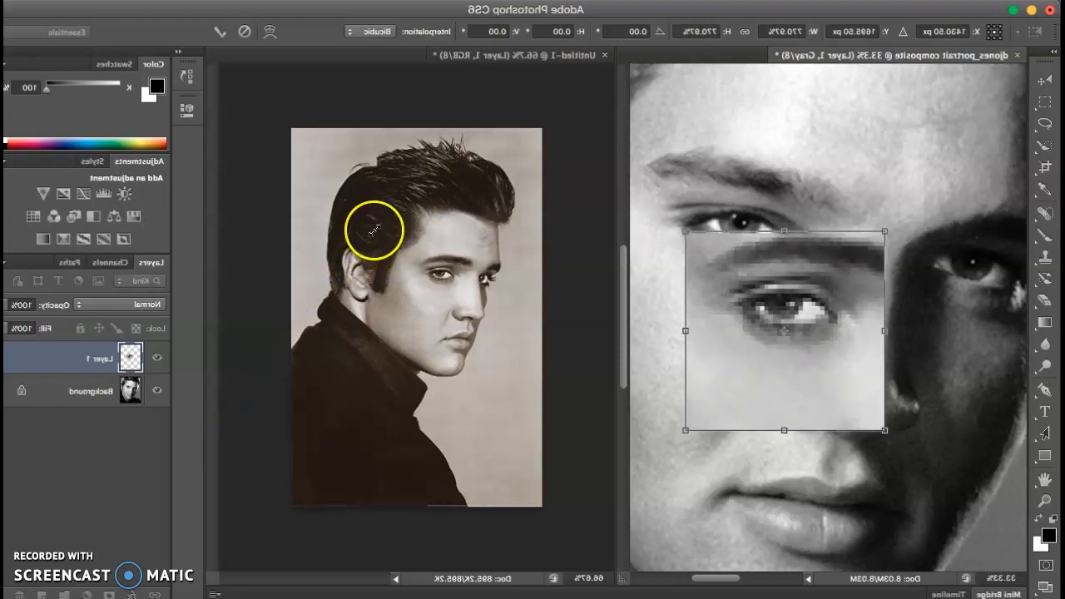
drag(374, 232, 385, 205)
key(Return)
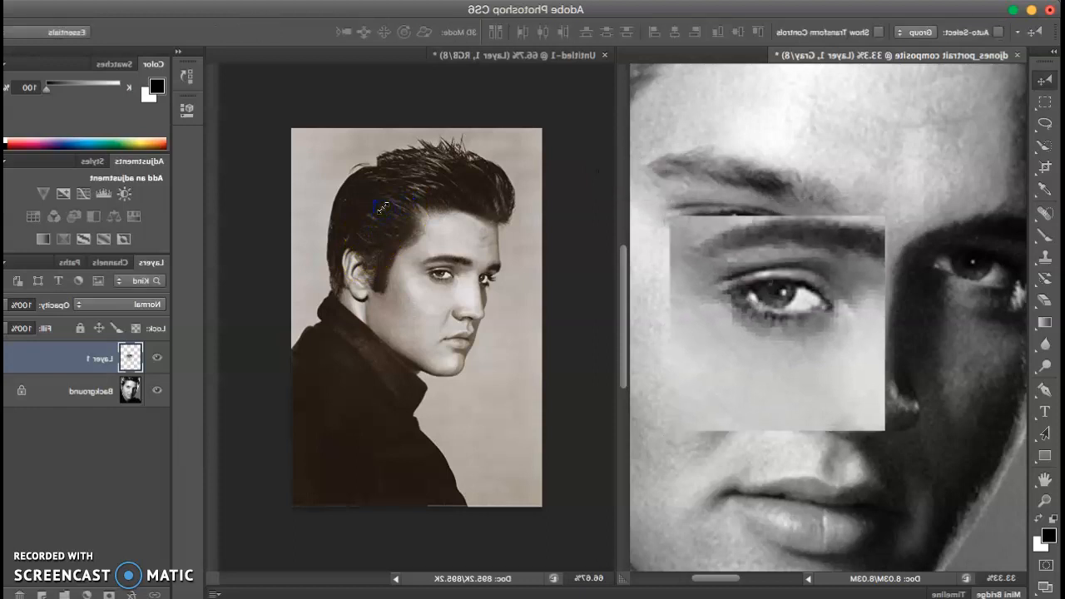
drag(329, 265, 346, 180)
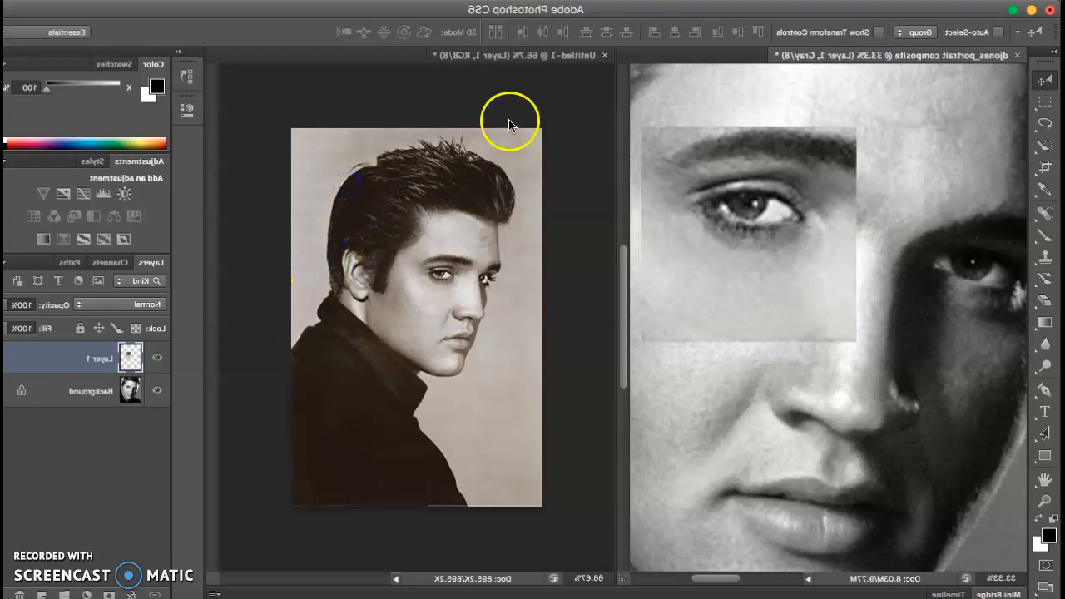
Step: Hide the sepia photo layer and preview a color Legacy Recordings Elvis portrait in Google Images
click(554, 58)
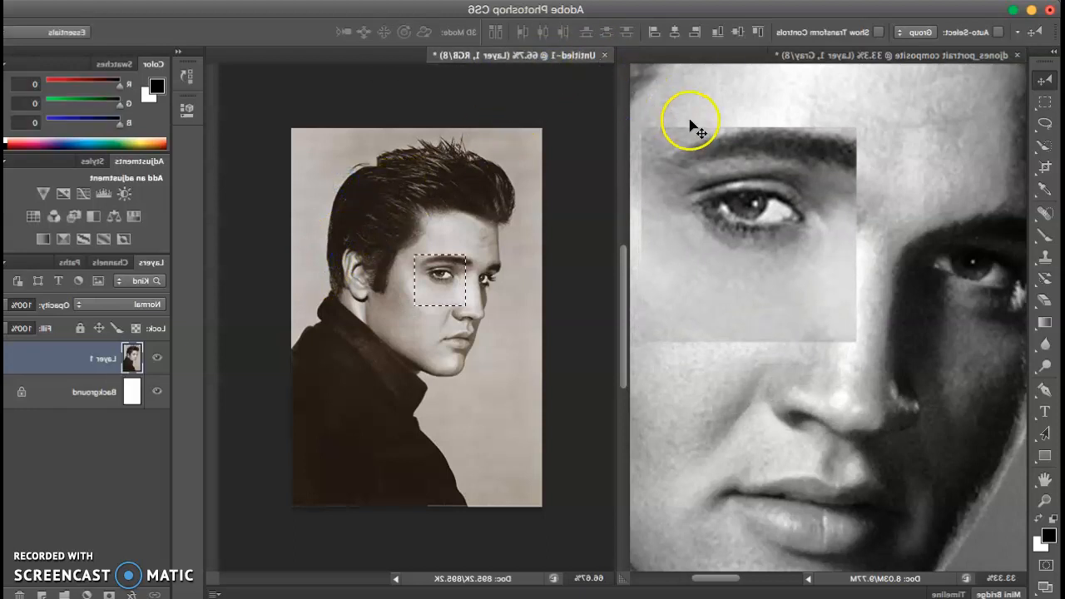
click(157, 358)
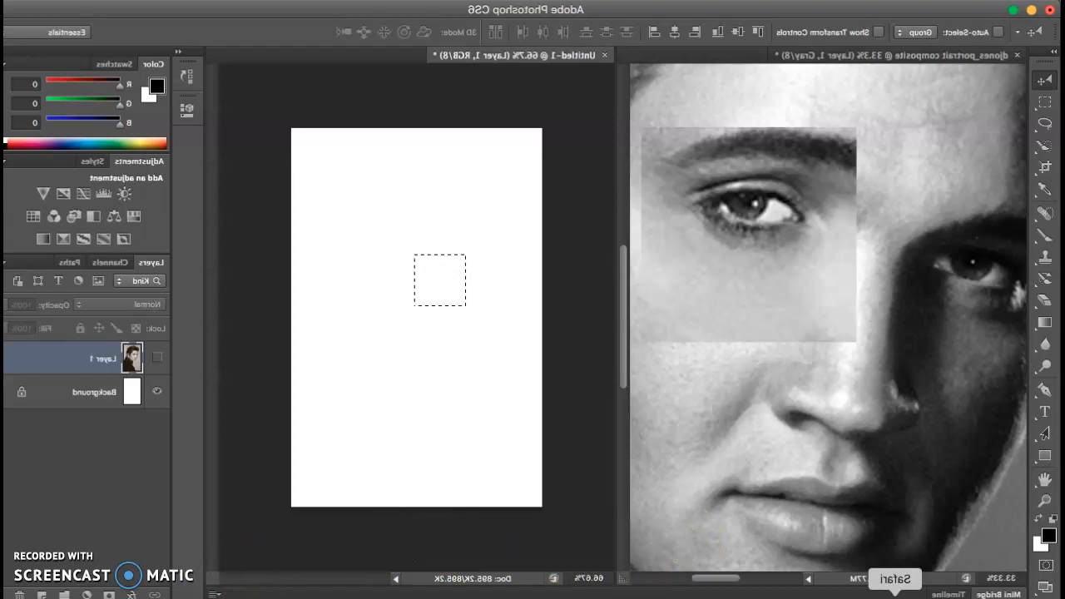
click(894, 593)
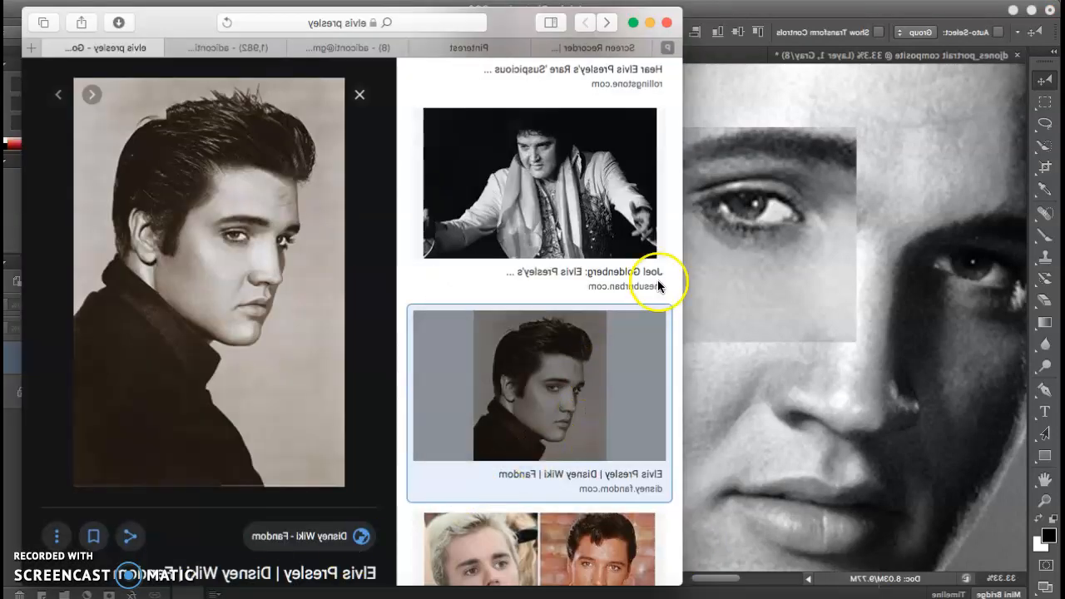
scroll(657, 283, down, 7)
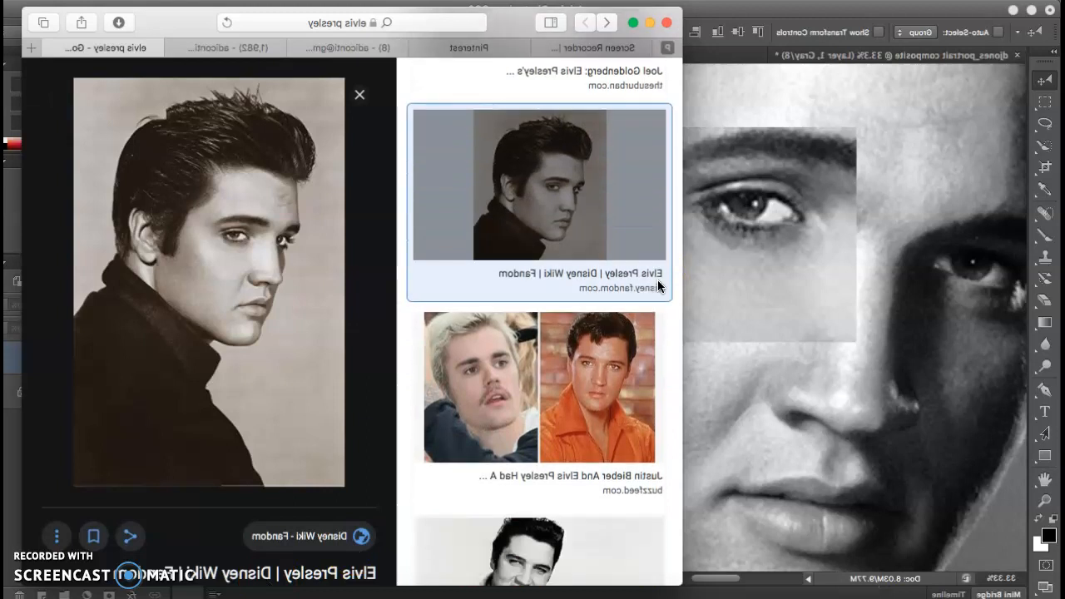
scroll(657, 286, down, 7)
click(609, 394)
Step: Copy the colour red-jacket Elvis photo from Google Images and switch back to Photoshop
click(509, 396)
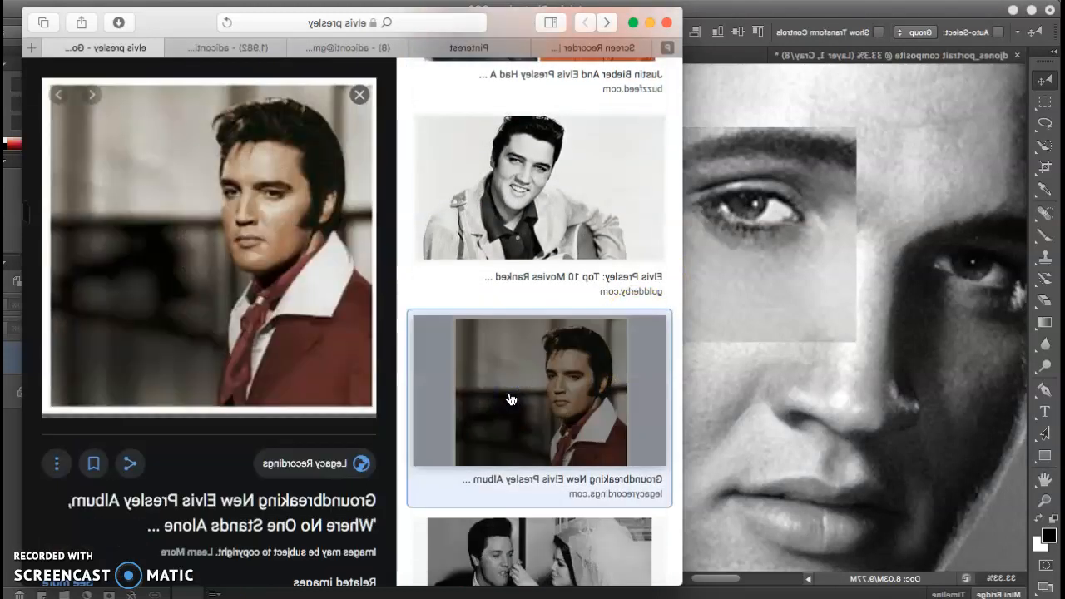
right_click(815, 208)
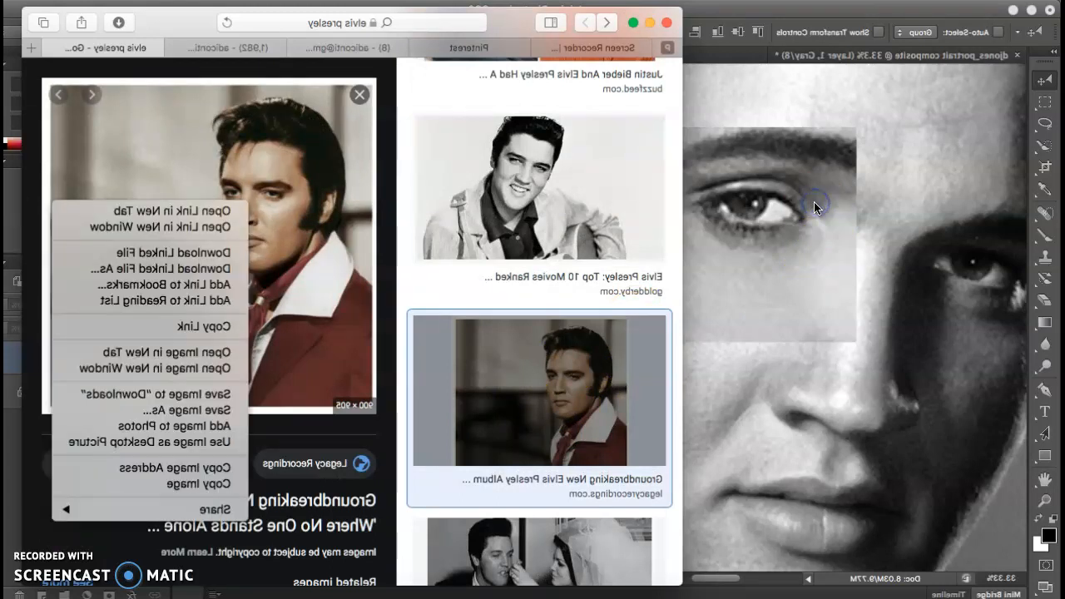
click(850, 485)
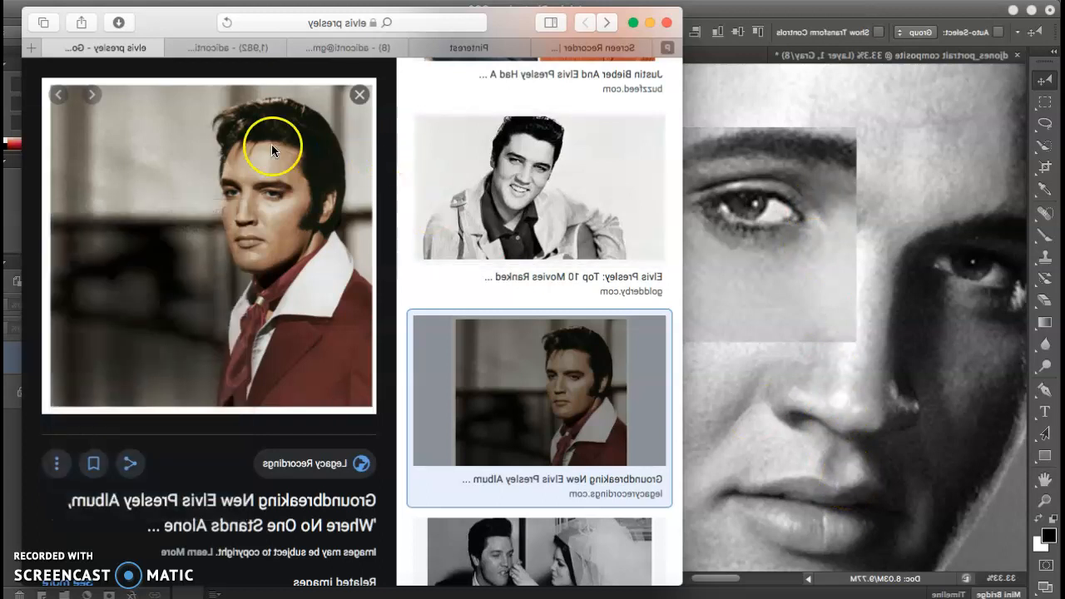
key(super+Tab)
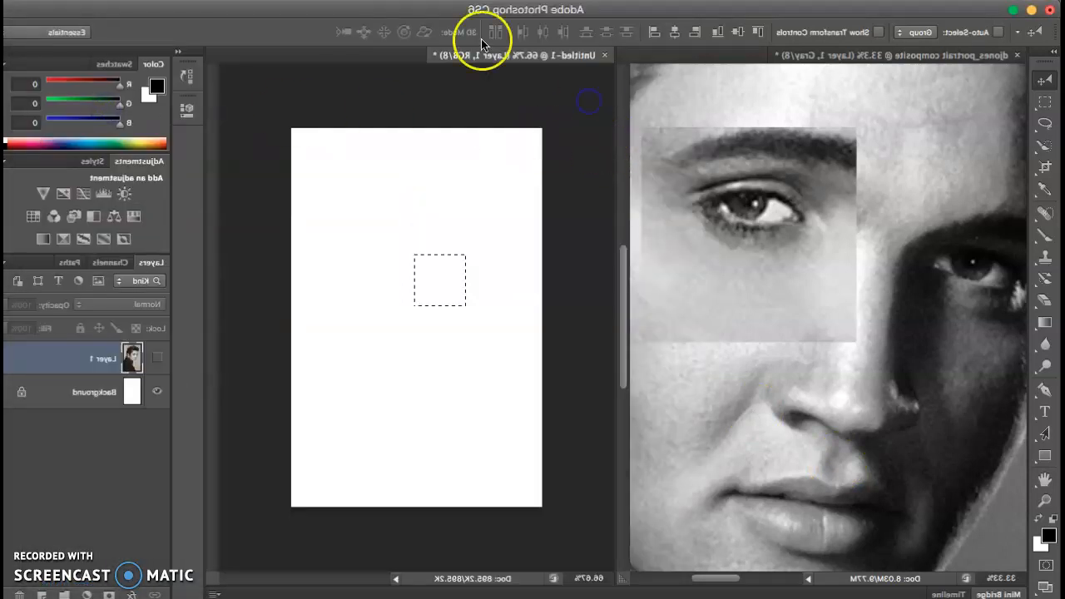
Step: Paste the colour Elvis photo into Untitled-1 and marquee a rectangle around its eye
click(171, 0)
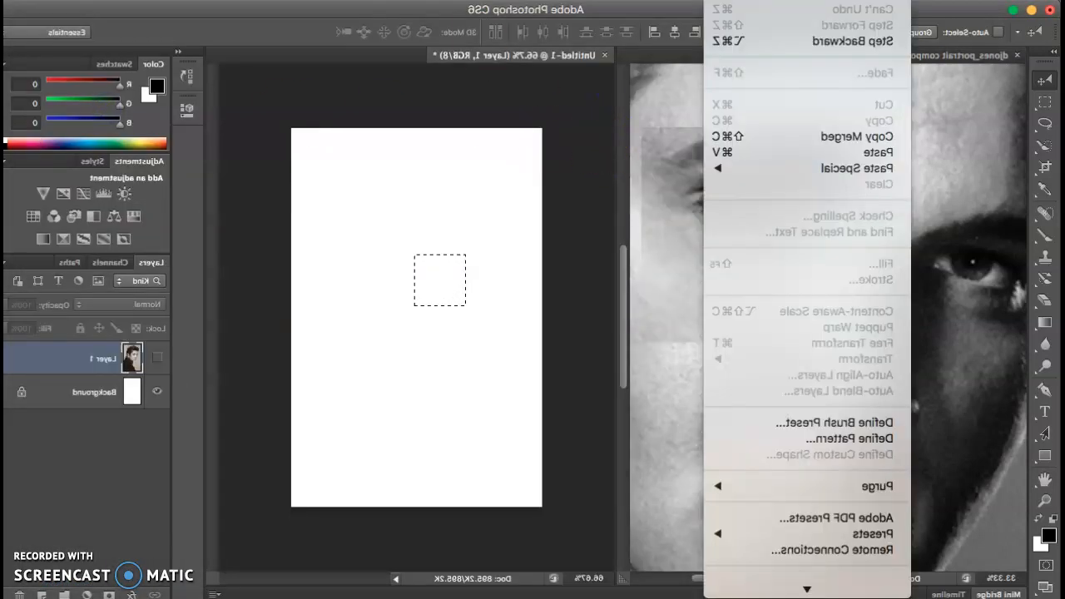
click(188, 148)
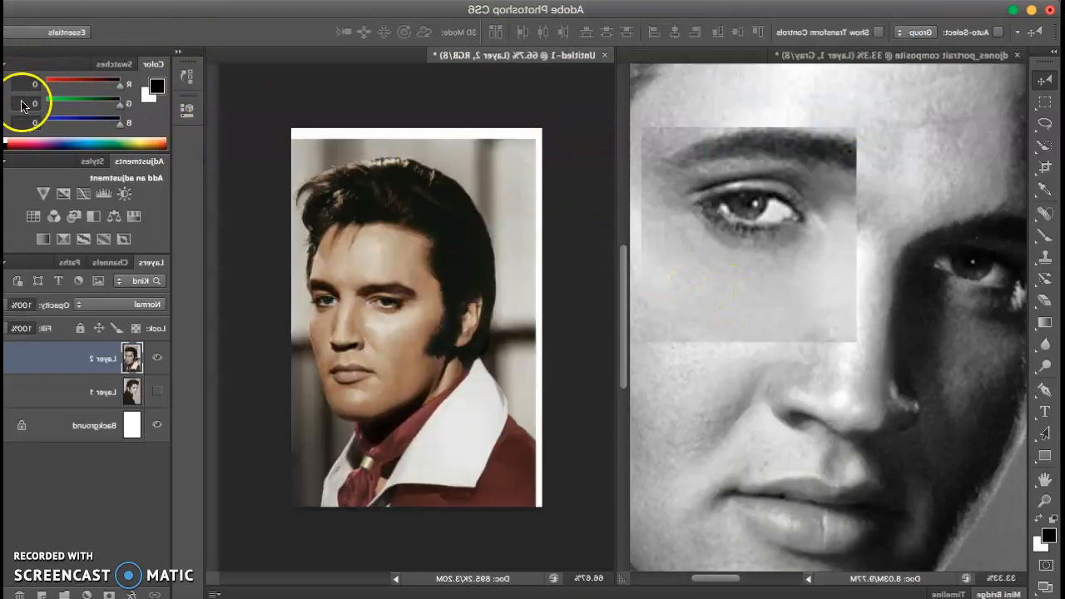
key(m)
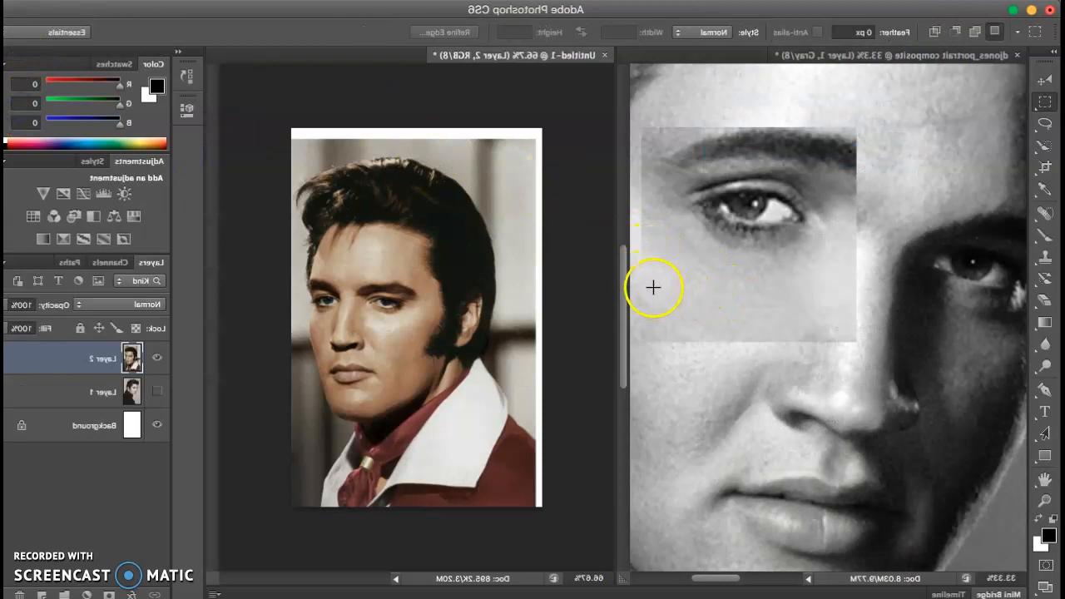
drag(654, 286, 724, 341)
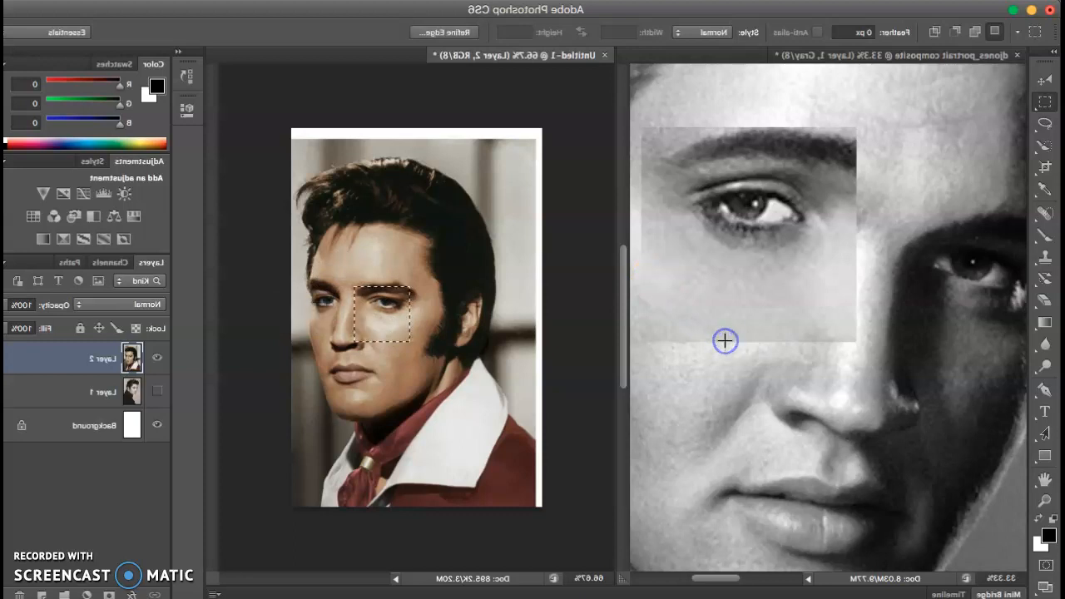
key(v)
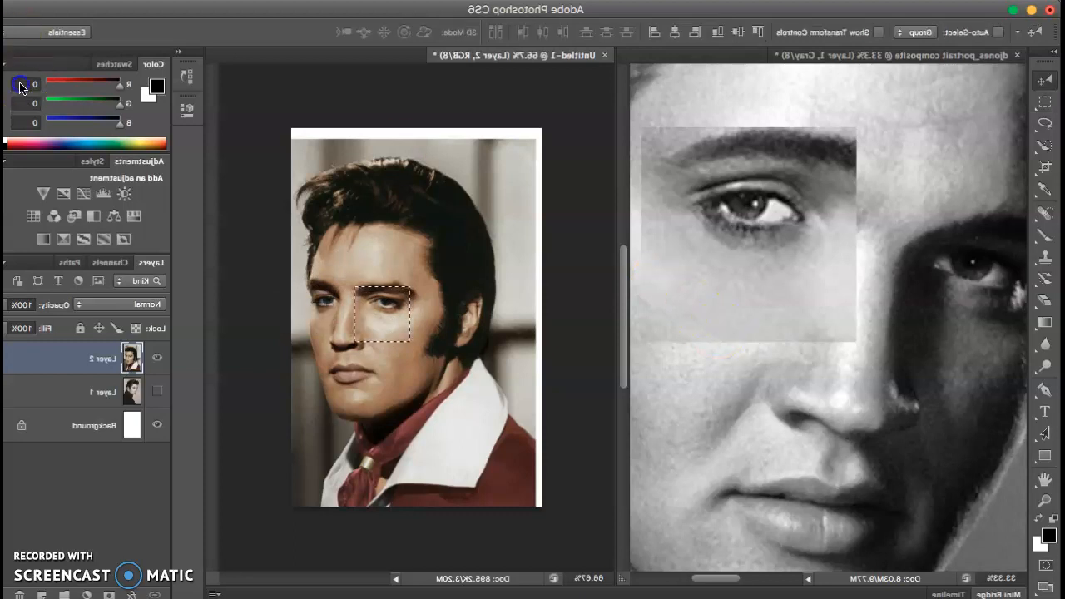
click(674, 313)
Step: Drag the colour eye patch in as Layer 2, enlarge it to about 1.8 in, and place it over the right-hand eye
drag(672, 313, 263, 234)
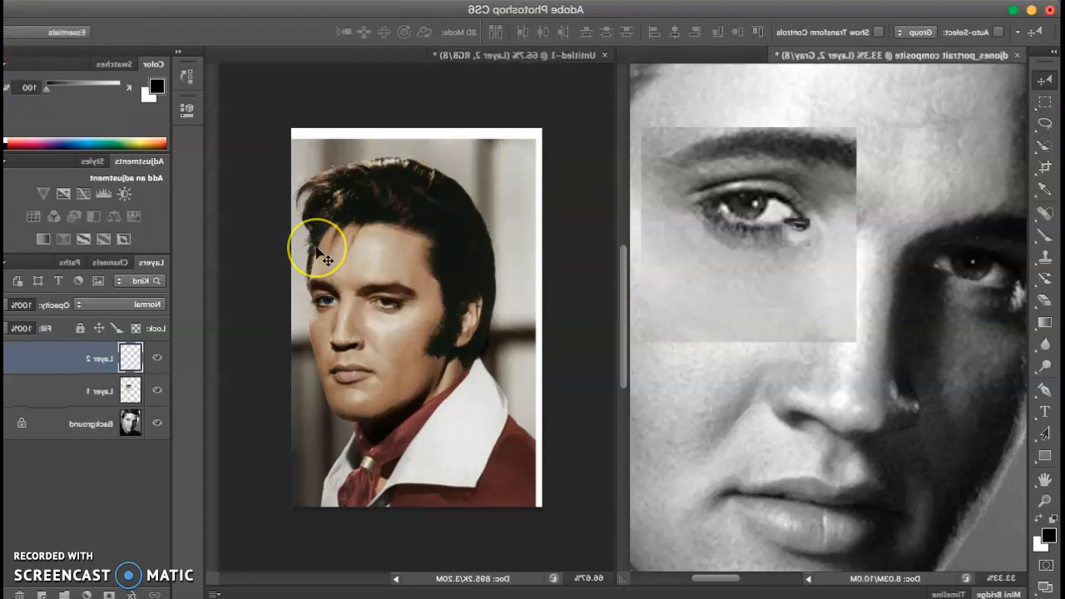
key(super+t)
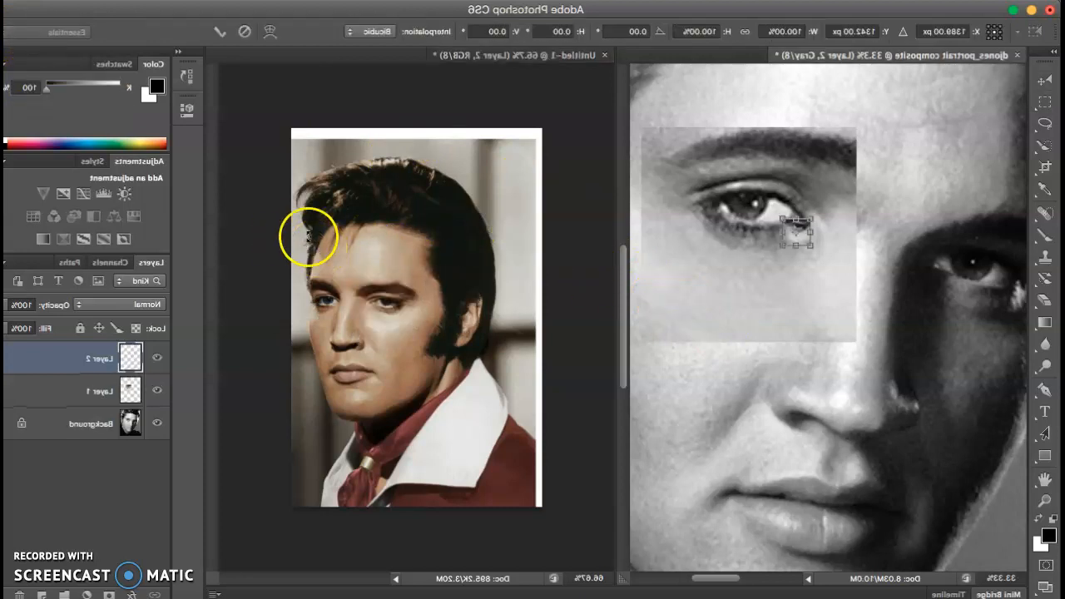
drag(251, 245, 146, 383)
drag(264, 357, 160, 312)
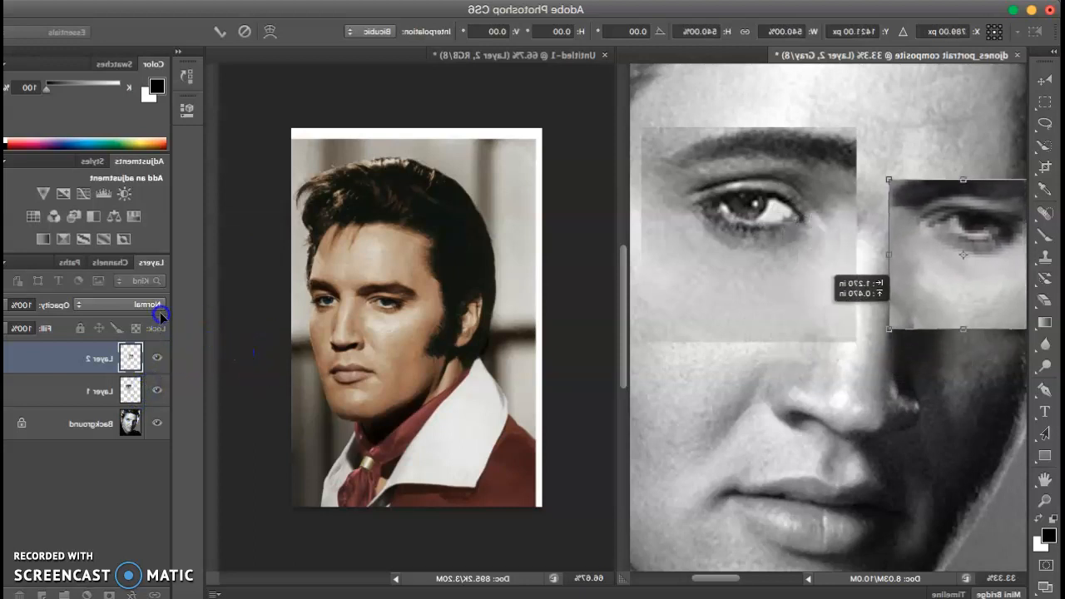
key(Return)
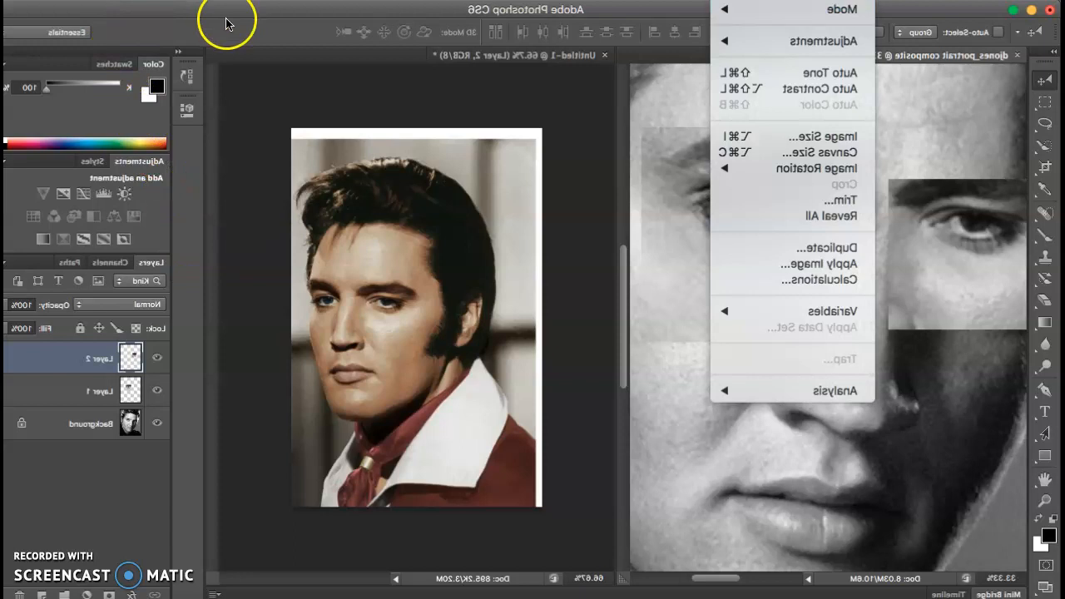
Step: Switch the composite to Image > Mode > RGB Color, choosing Don't Flatten
mouse_move(243, 11)
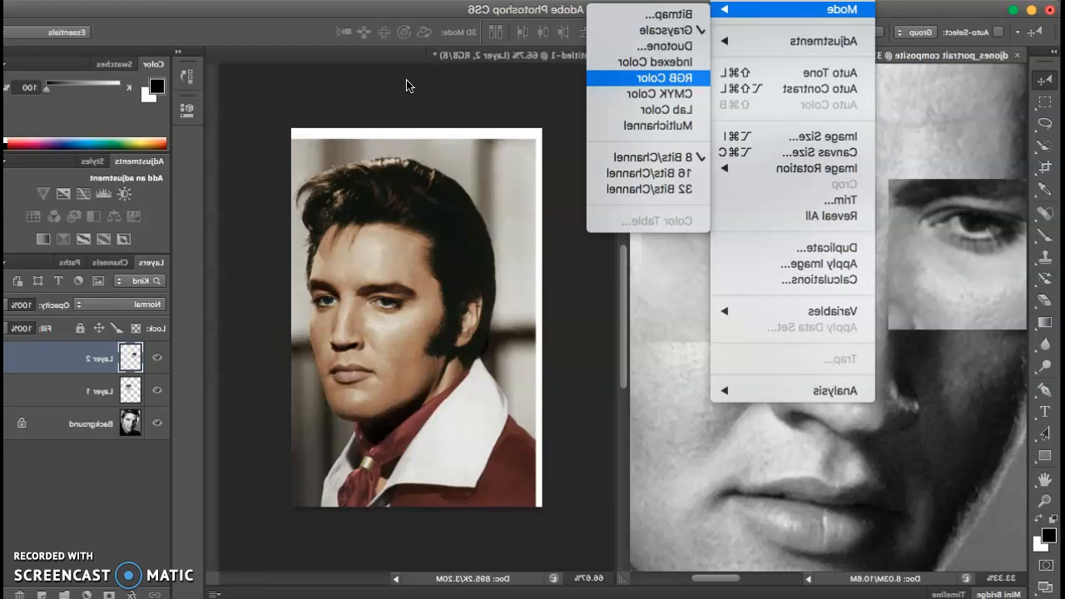
click(664, 77)
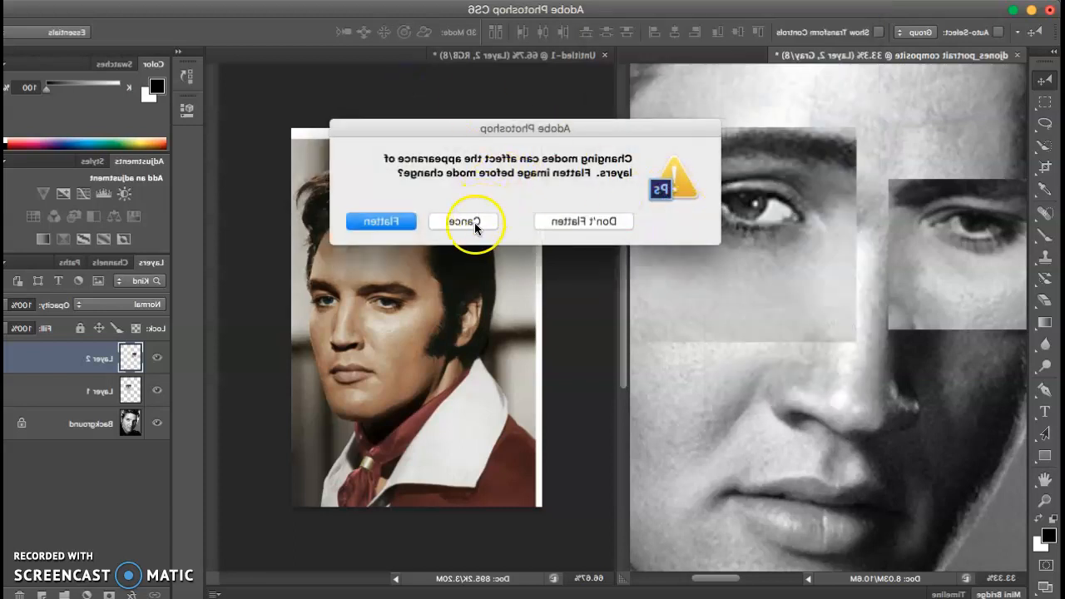
click(471, 222)
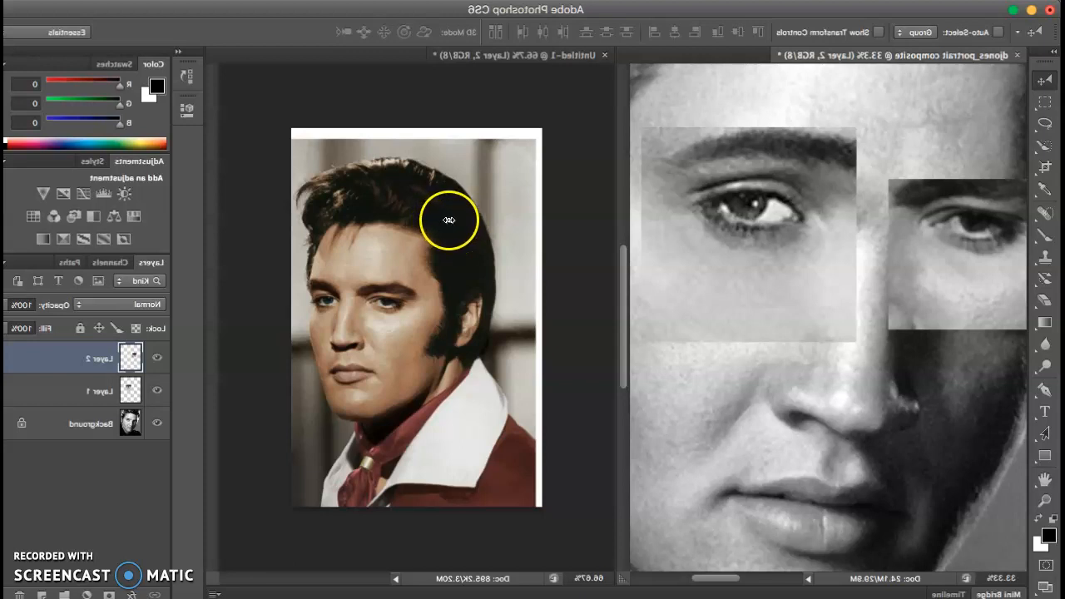
Step: Nudge the right-eye patch down, then drag a small colour eye piece into the composite as Layer 3
drag(449, 219, 499, 217)
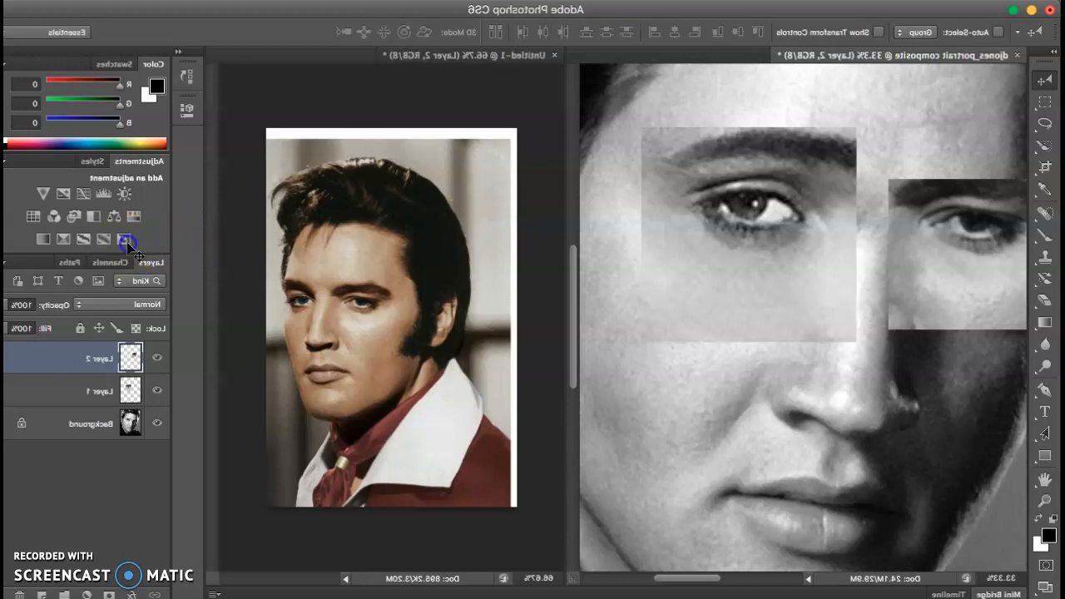
key(shift+Down)
key(shift+Down)
key(shift+Down)
key(shift+Down)
key(shift+Down)
key(shift+Down)
key(shift+Down)
key(shift+Down)
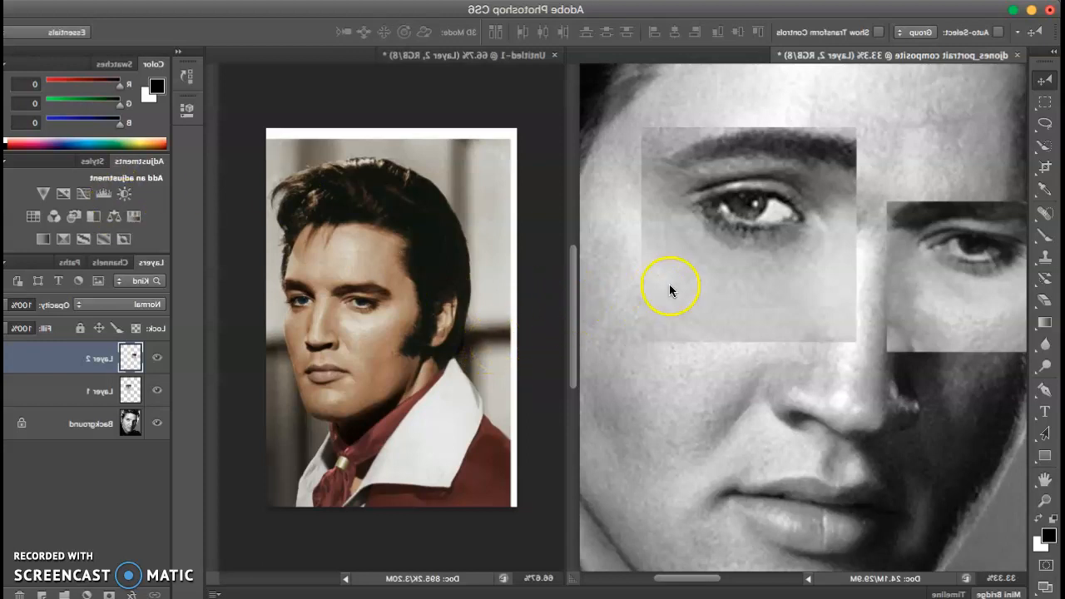
key(ctrl+Tab)
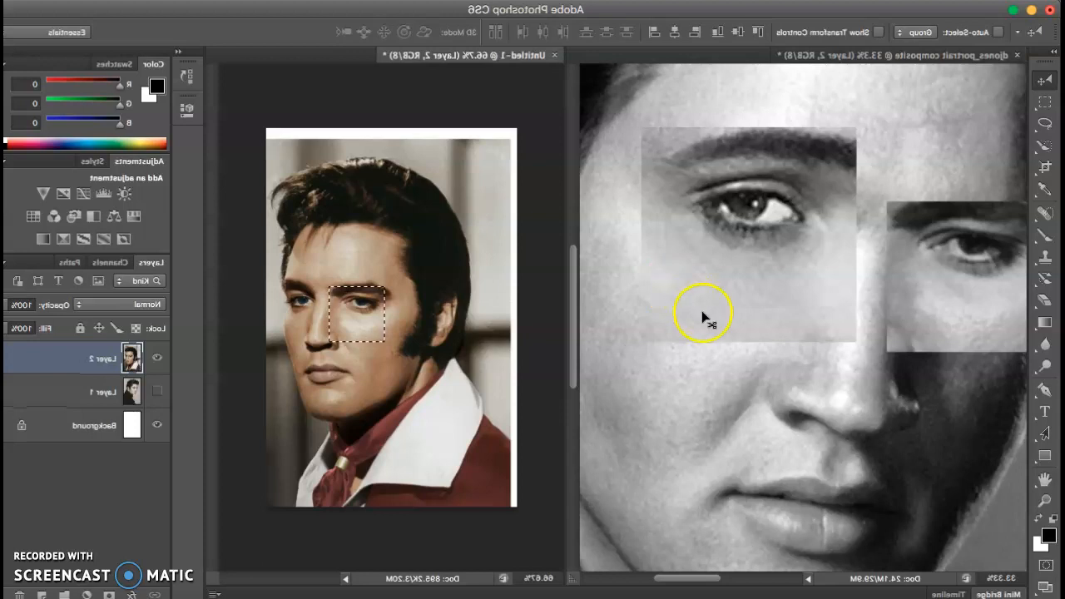
drag(704, 314, 248, 316)
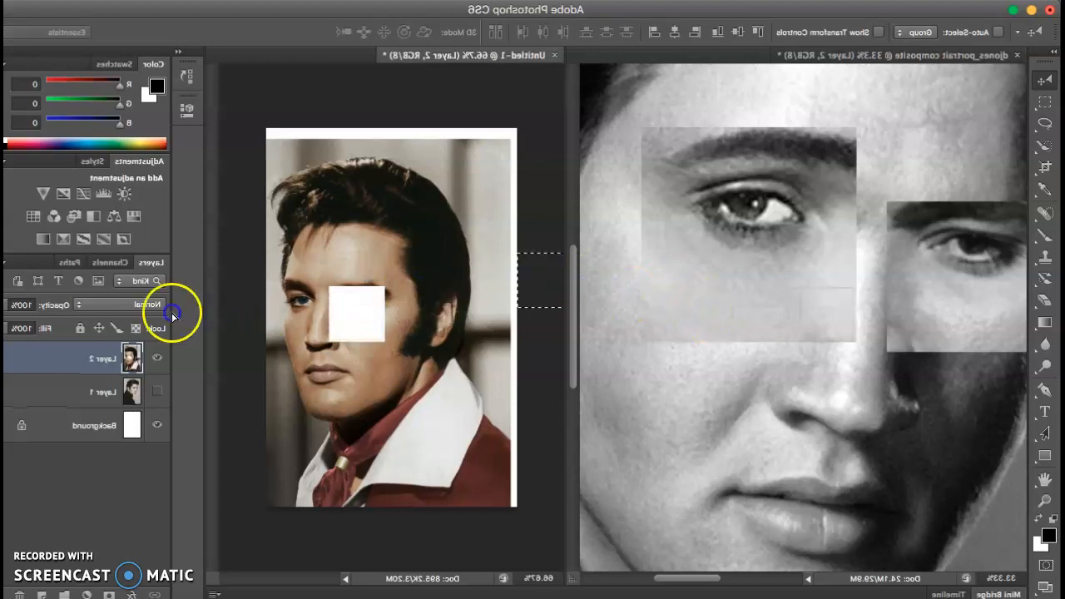
drag(109, 286, 111, 288)
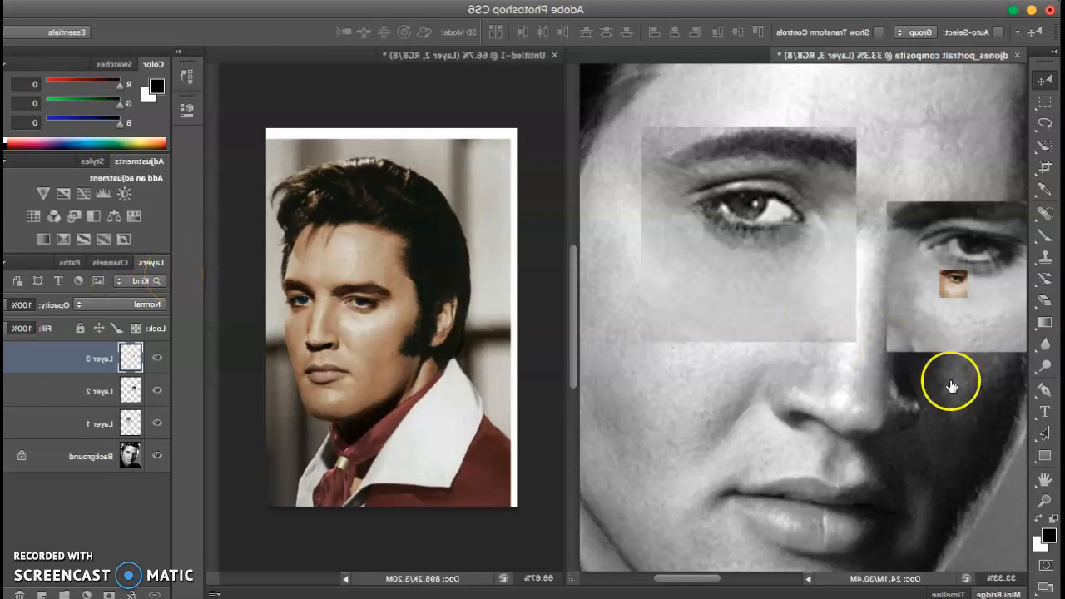
Step: Delete Layer 3 in the Layers panel, confirming with Yes
click(371, 411)
click(907, 360)
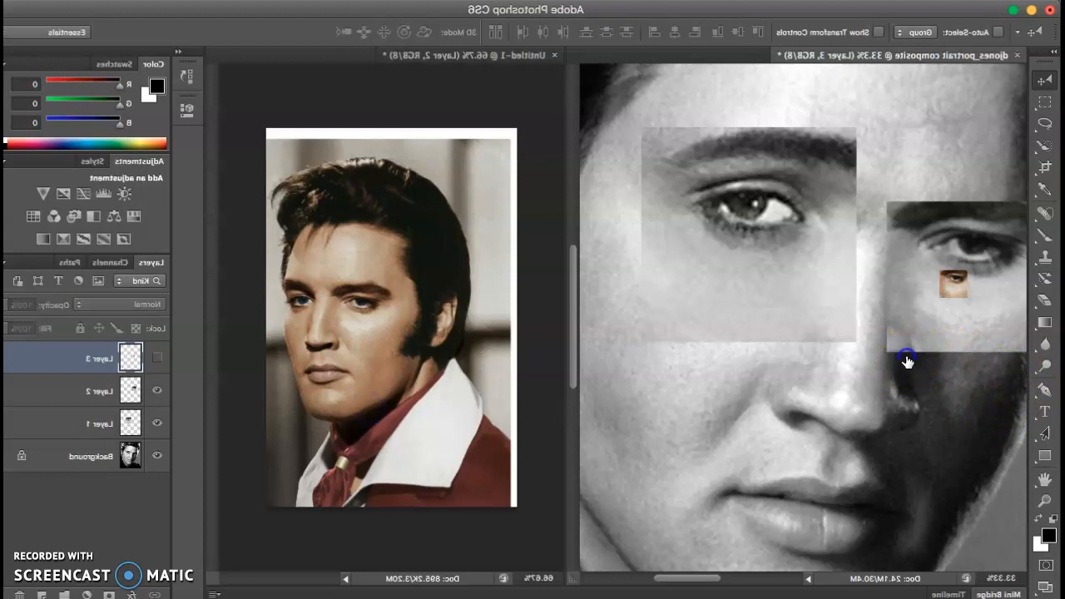
click(1044, 595)
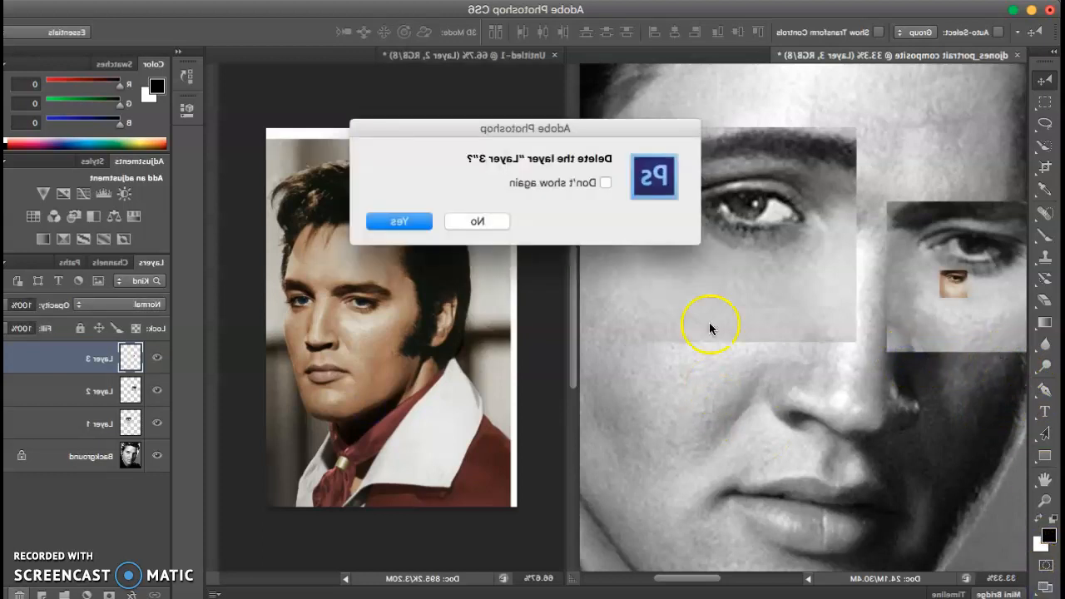
click(665, 225)
click(318, 304)
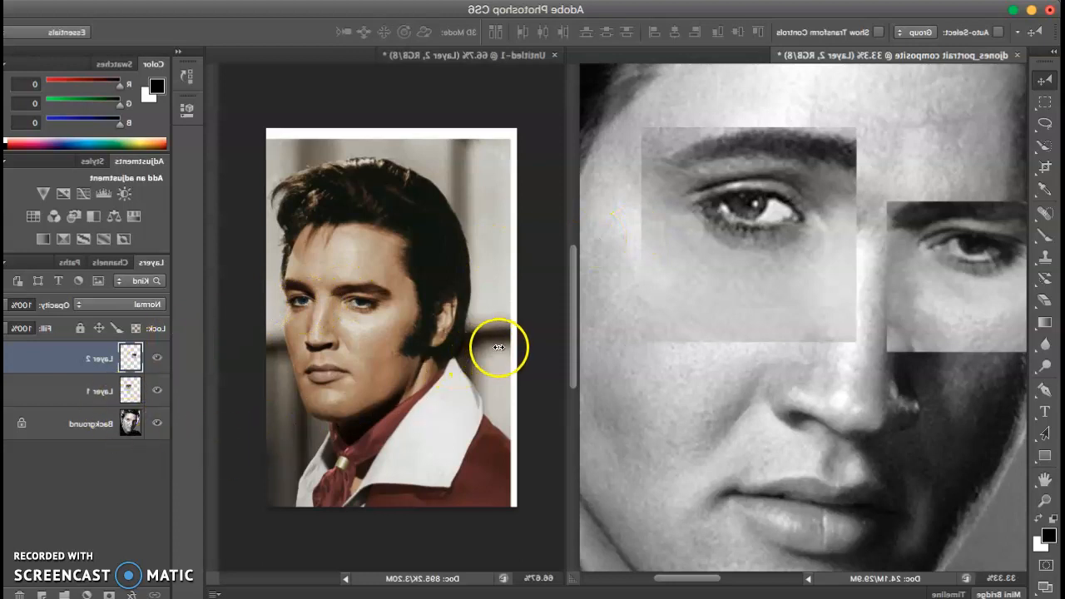
Step: Widen the composite window and scroll to review the hair, ear, eye and mouth patchwork
drag(498, 346, 653, 346)
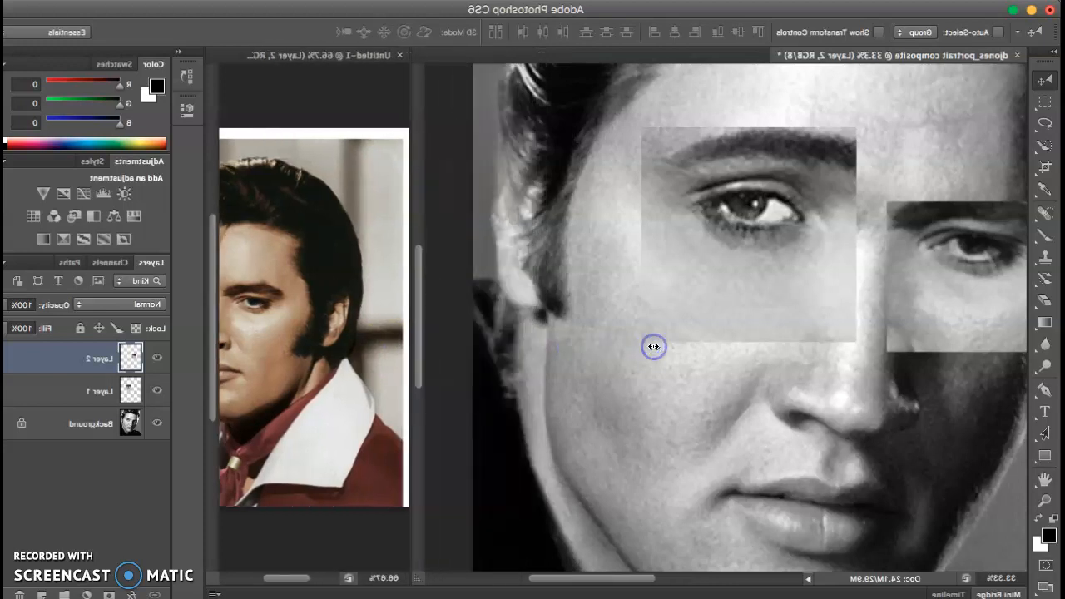
scroll(646, 332, down, 5)
scroll(651, 366, down, 1)
scroll(650, 341, up, 10)
scroll(646, 274, down, 3)
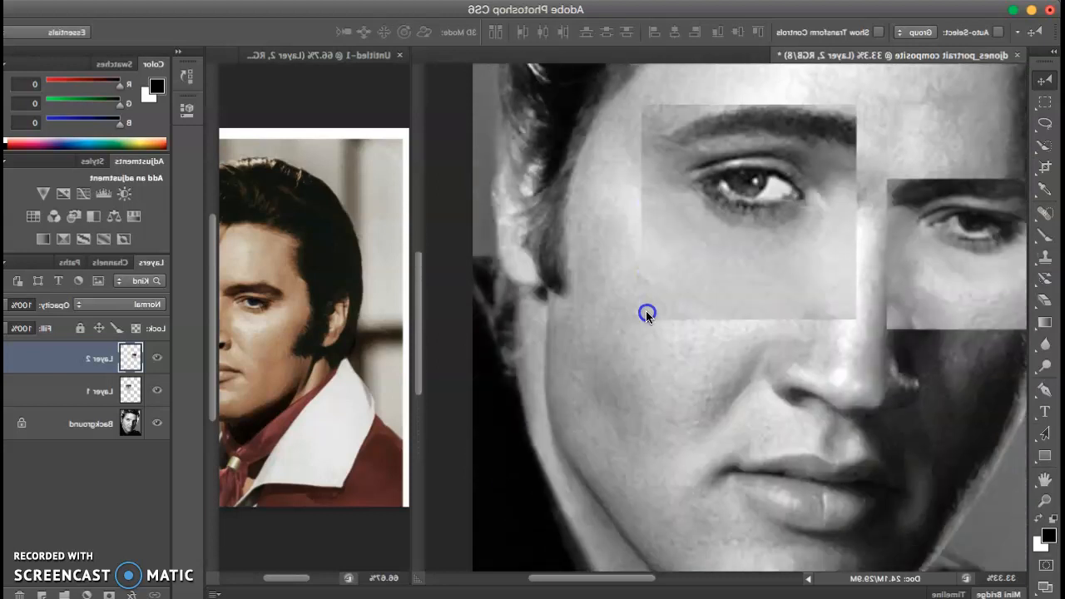
scroll(647, 315, down, 8)
scroll(642, 408, up, 9)
scroll(631, 309, down, 5)
scroll(637, 316, up, 9)
scroll(635, 262, down, 7)
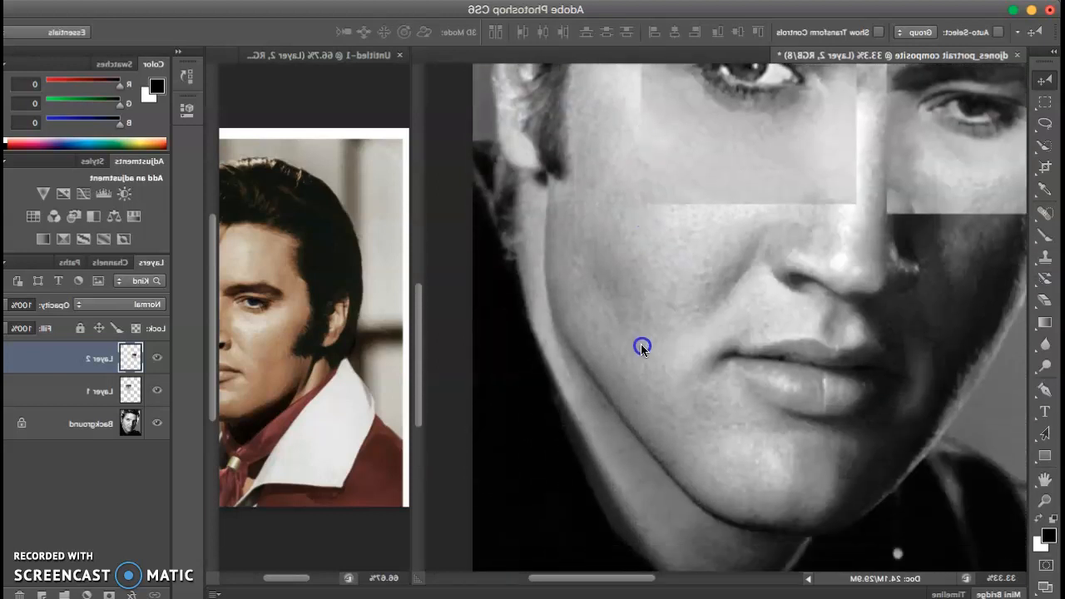
scroll(641, 347, down, 2)
scroll(641, 361, up, 8)
scroll(639, 299, down, 5)
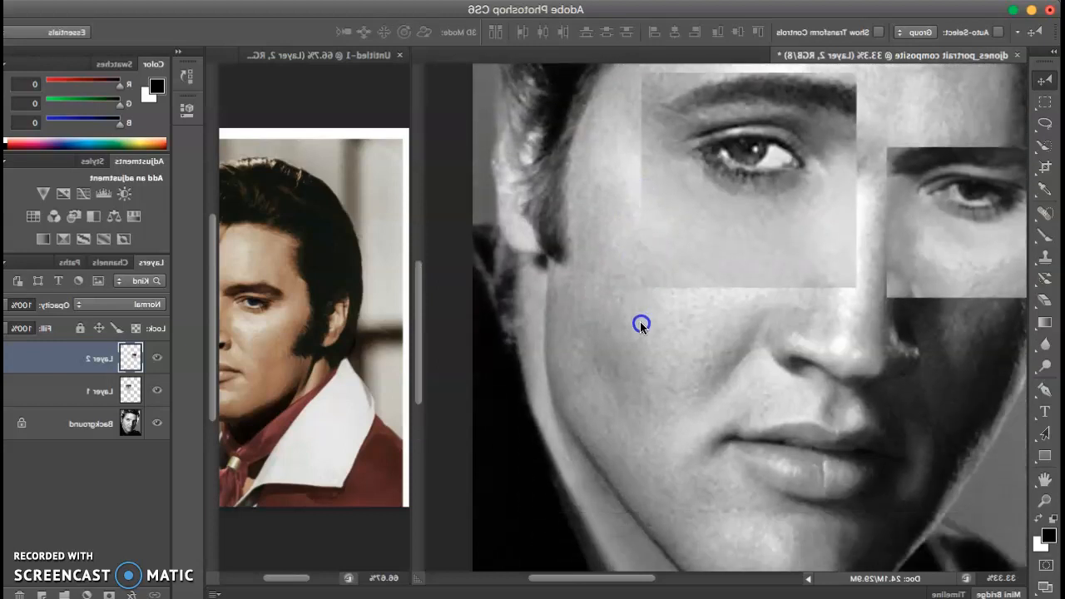
scroll(640, 321, up, 3)
scroll(640, 293, down, 5)
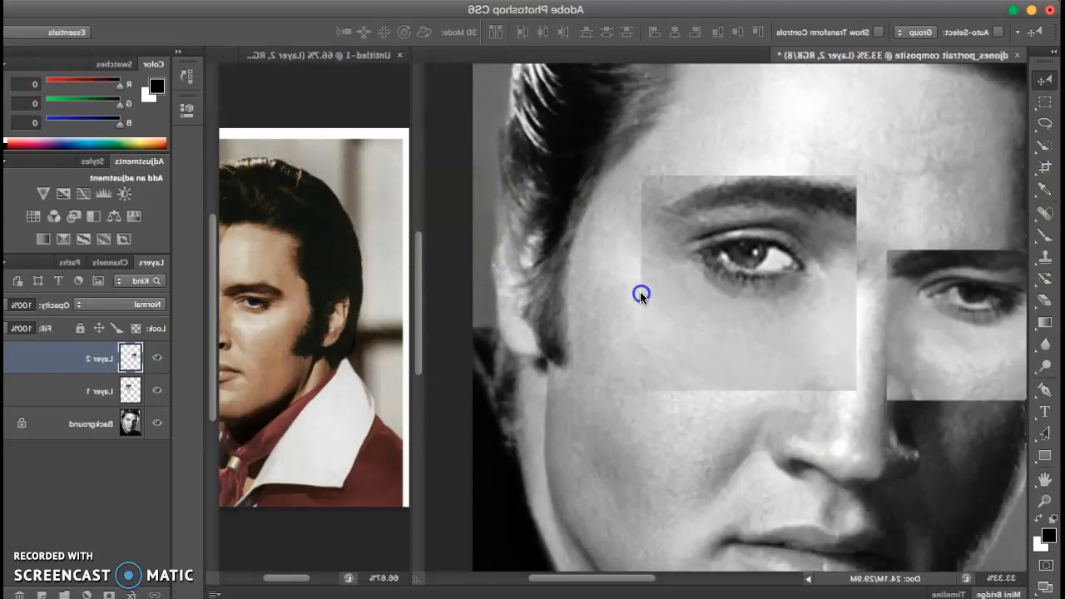
scroll(640, 312, up, 6)
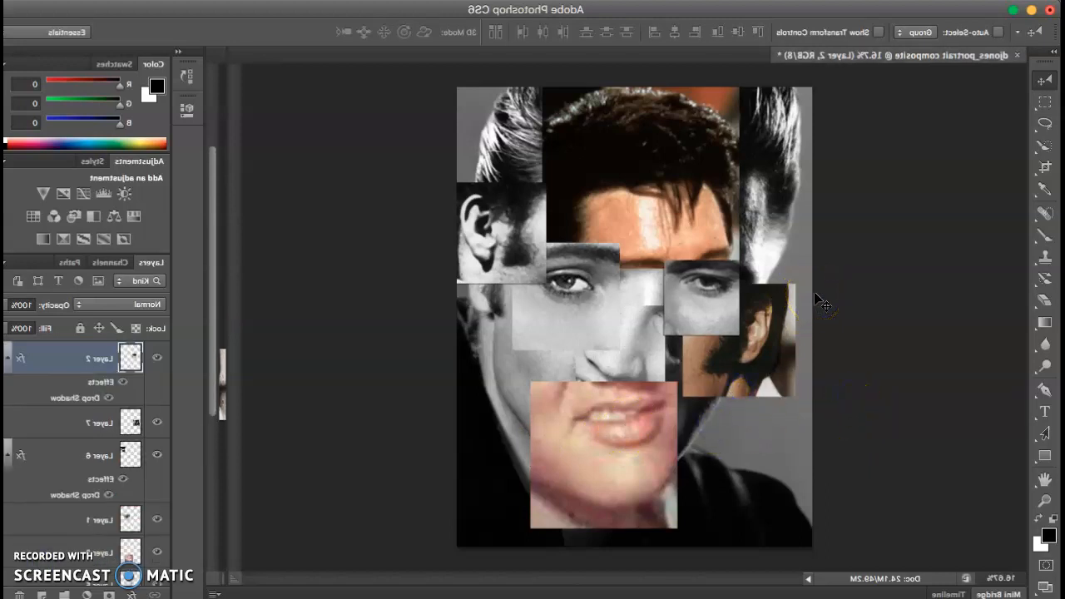
Step: Nudge the Layer 2 eye patch down, then toggle it, its drop shadow and the ear piece to compare
key(shift+Down)
key(shift+Down)
key(shift+Down)
click(781, 258)
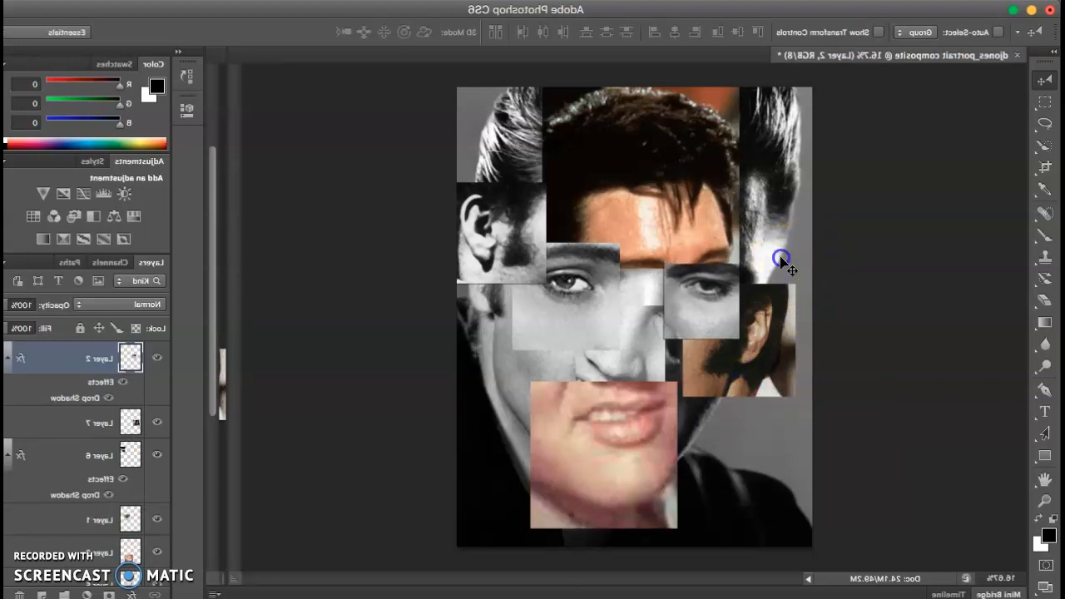
click(976, 397)
click(957, 402)
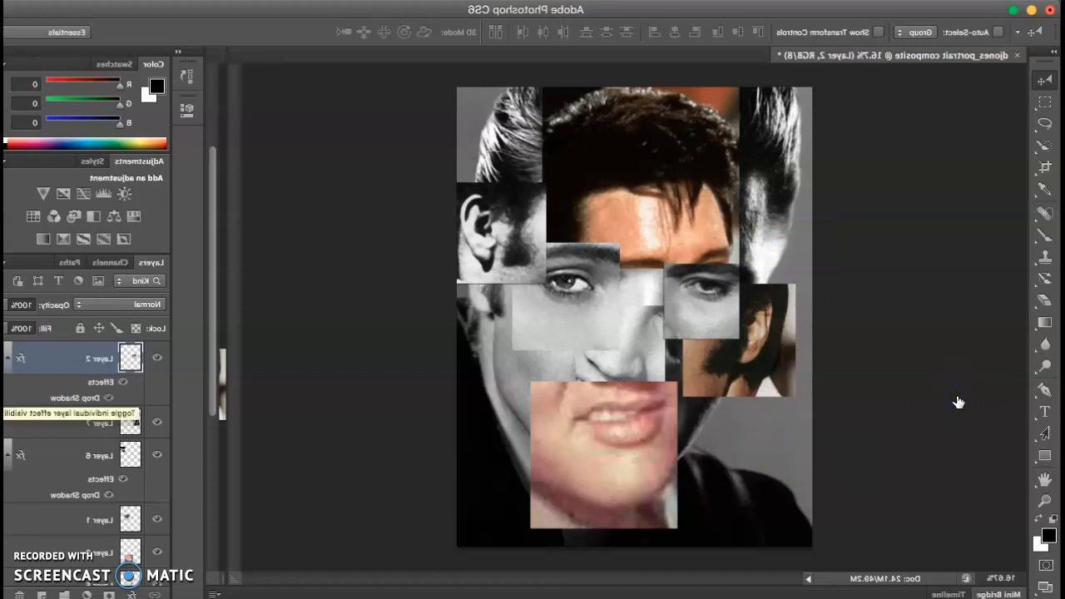
click(957, 401)
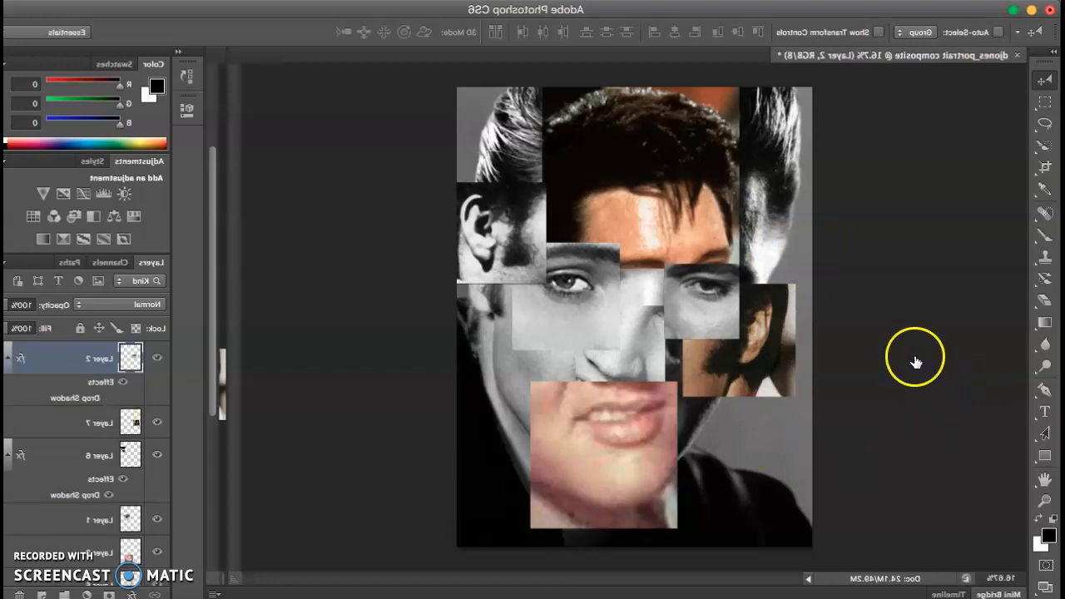
click(910, 359)
click(910, 359)
click(910, 360)
click(910, 360)
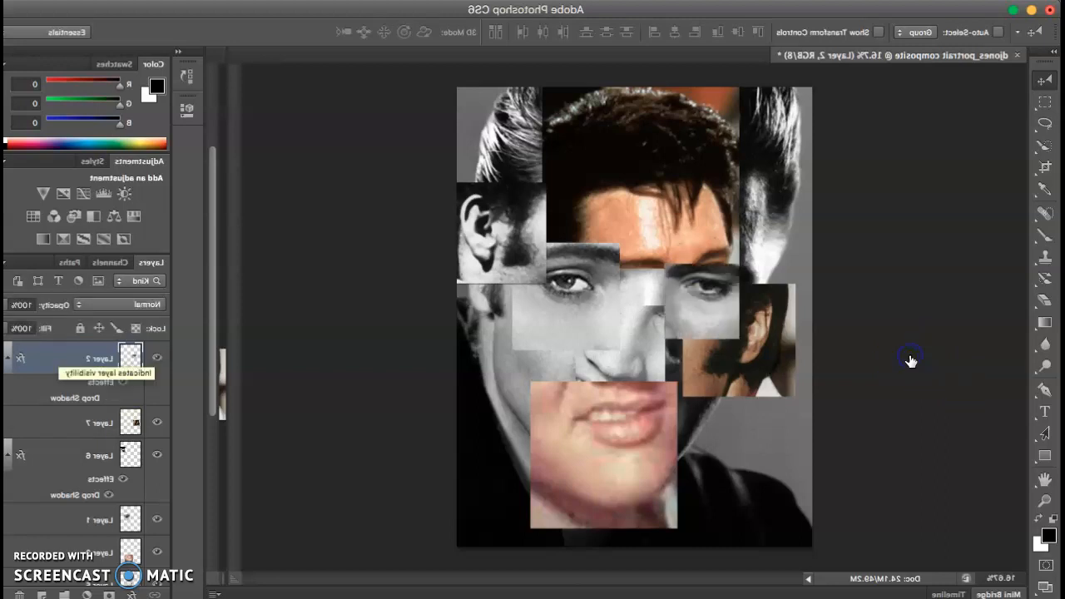
click(957, 403)
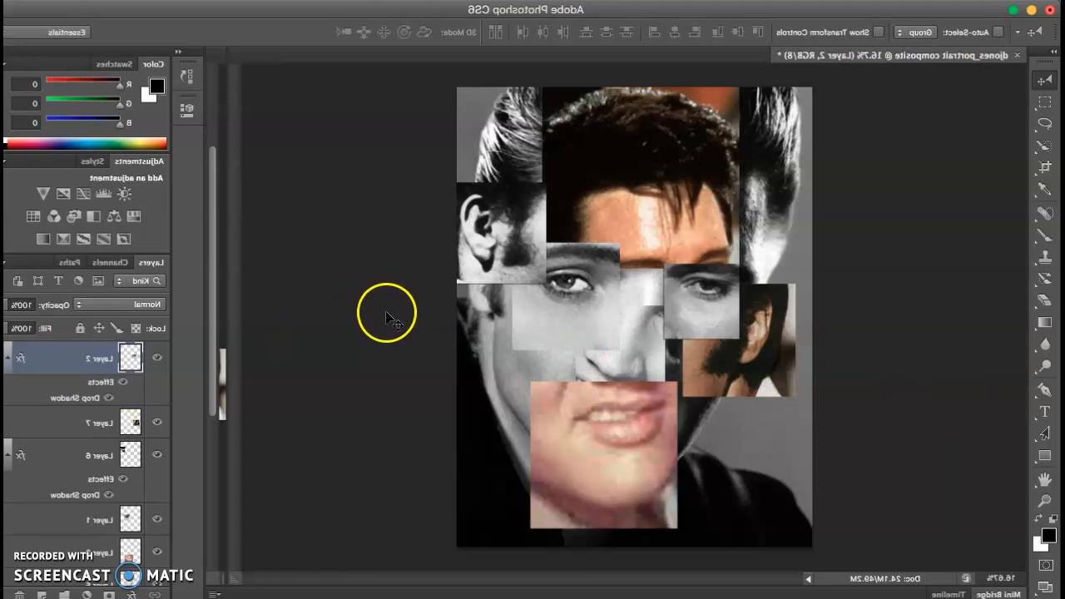
click(909, 460)
click(910, 460)
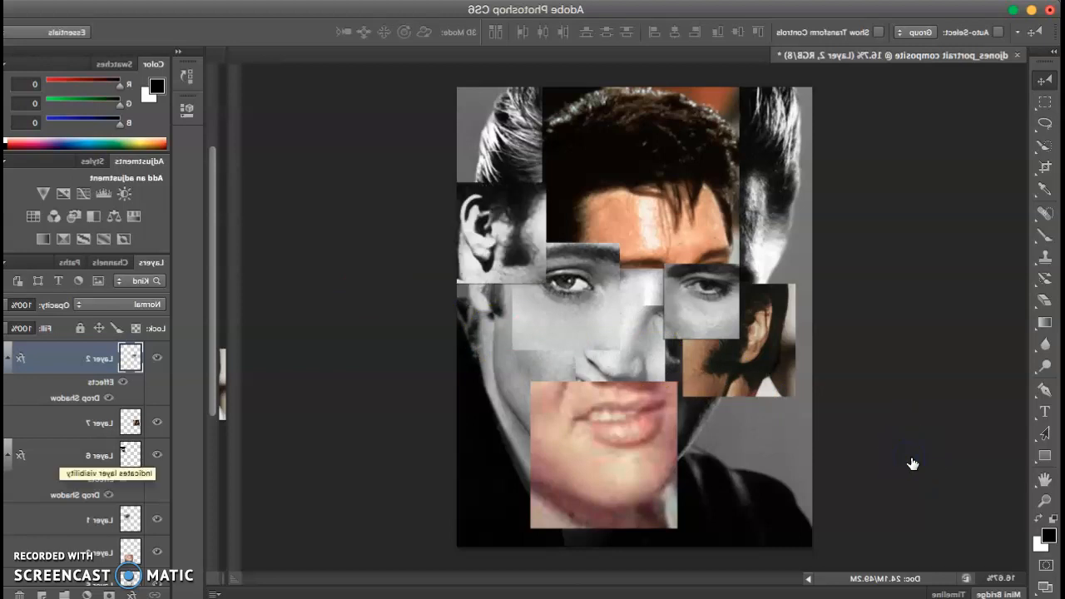
Step: Option-drag Layer 6's Drop Shadow effect onto Layer 7
click(979, 497)
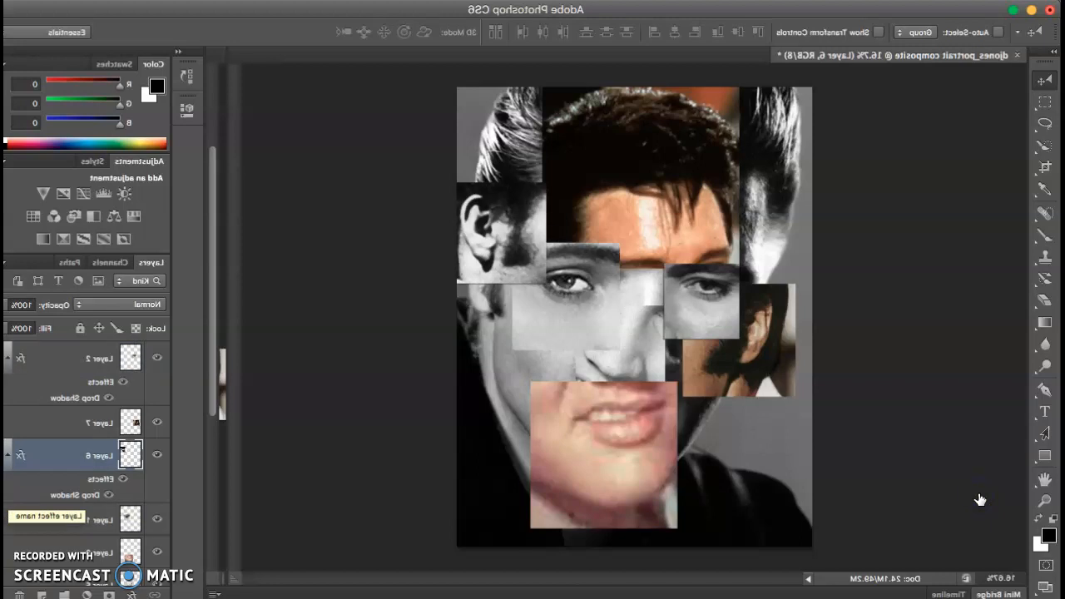
click(984, 497)
drag(984, 497, 986, 433)
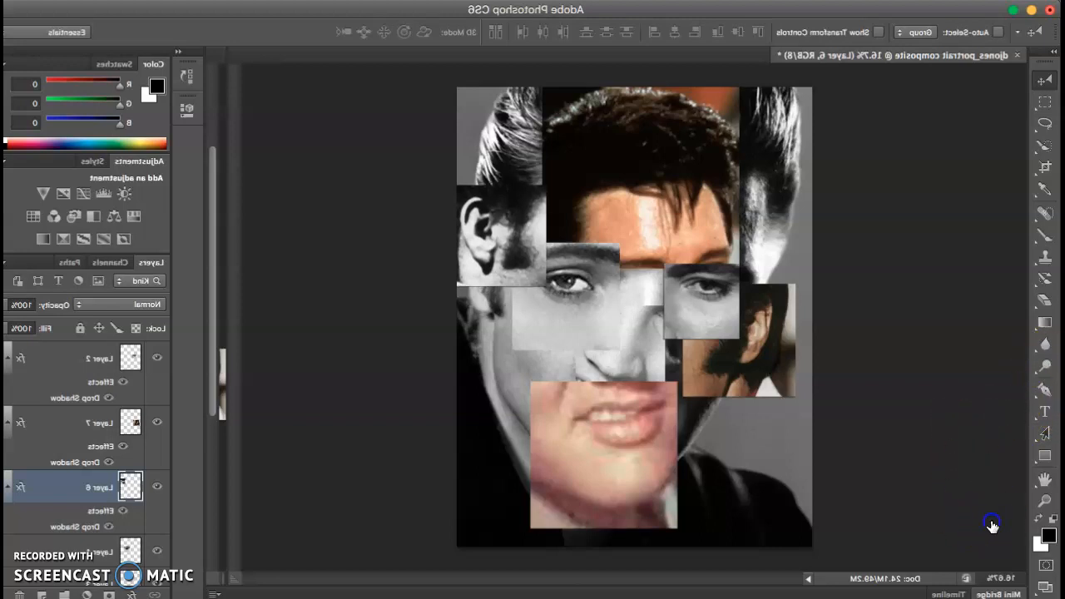
Step: Move Layer 6's drop shadow onto Layer 1 and check the Layer 7 patch
drag(991, 527, 1005, 563)
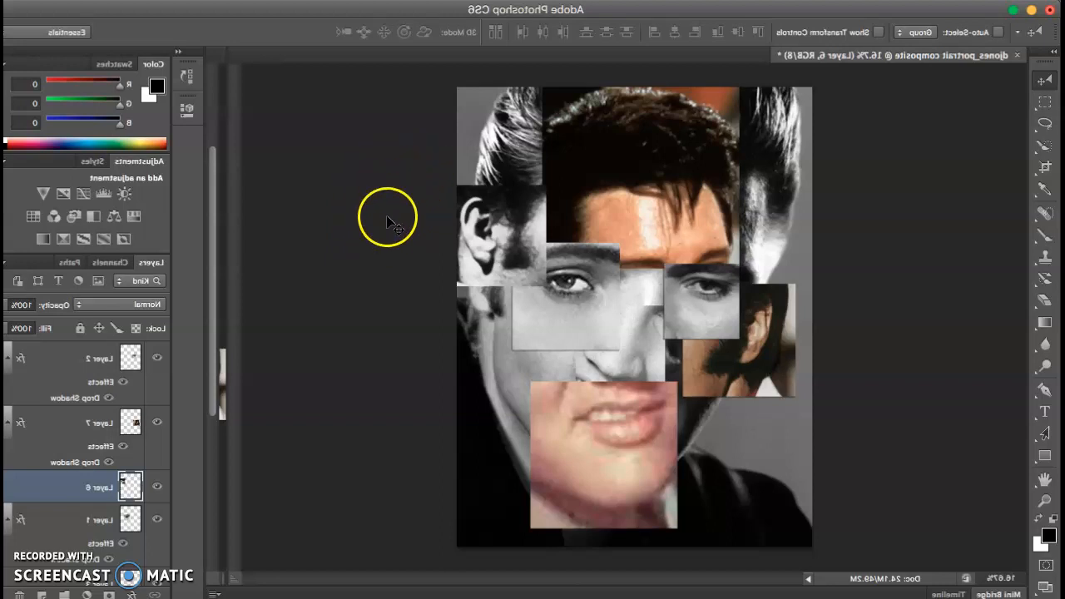
click(906, 427)
click(906, 428)
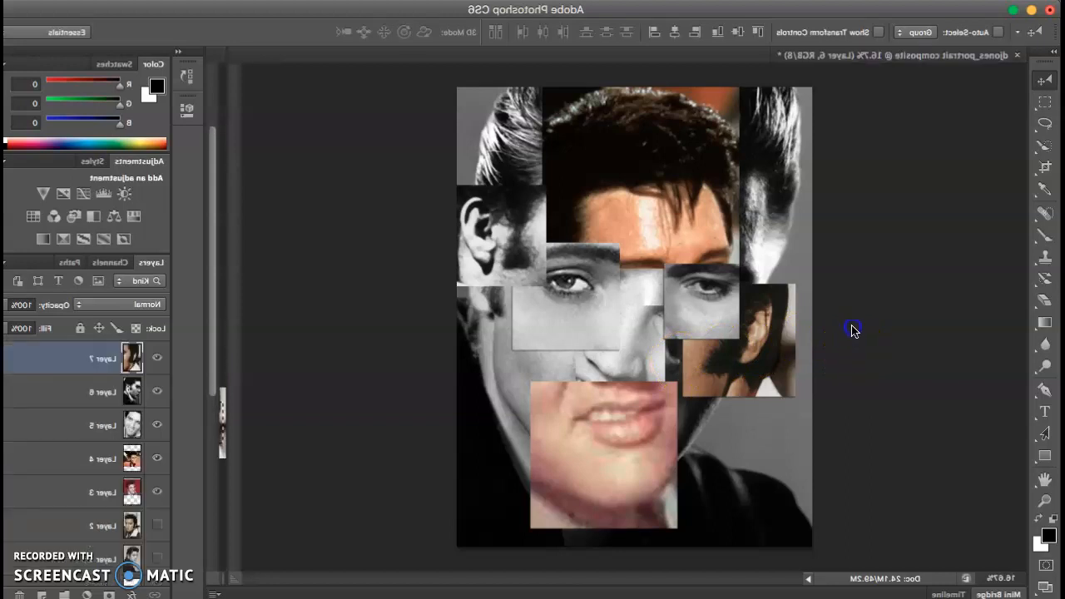
Step: Shift the ear tile slightly lower on the face
click(476, 177)
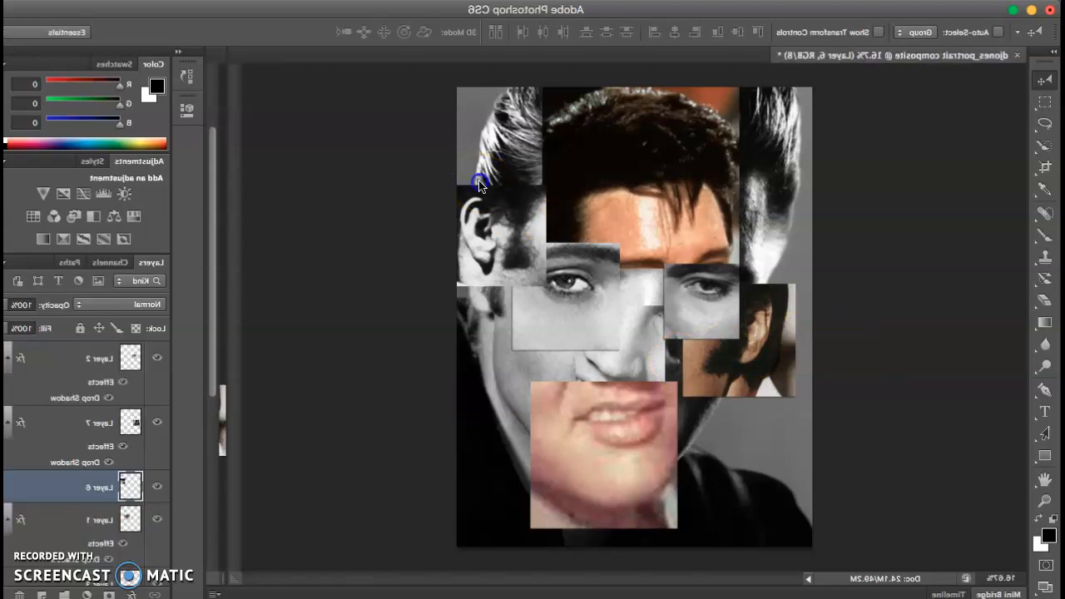
click(681, 352)
click(481, 187)
click(713, 233)
click(445, 172)
drag(444, 172, 446, 184)
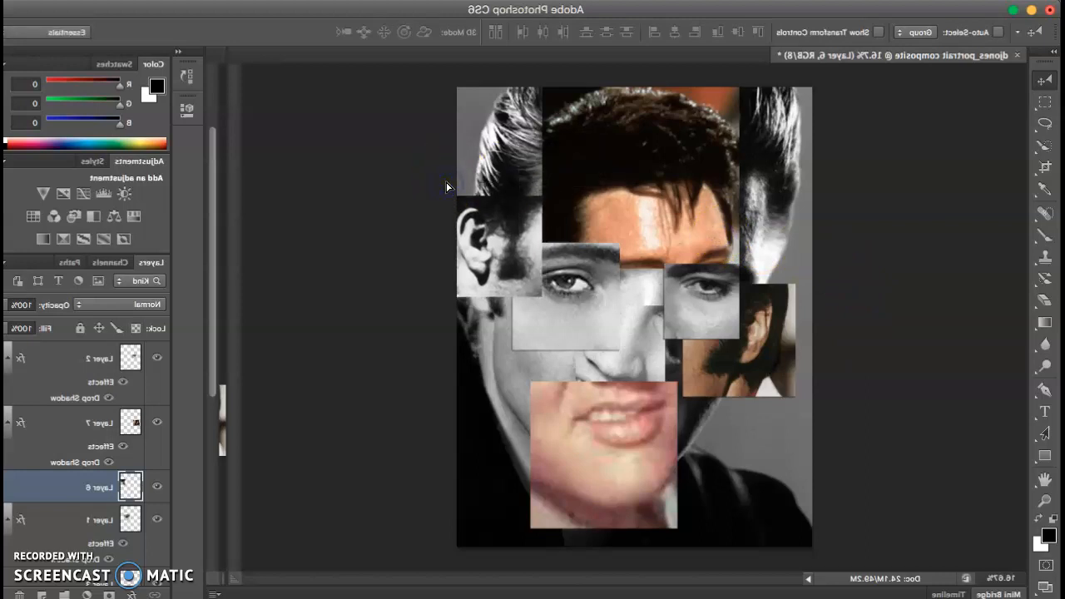